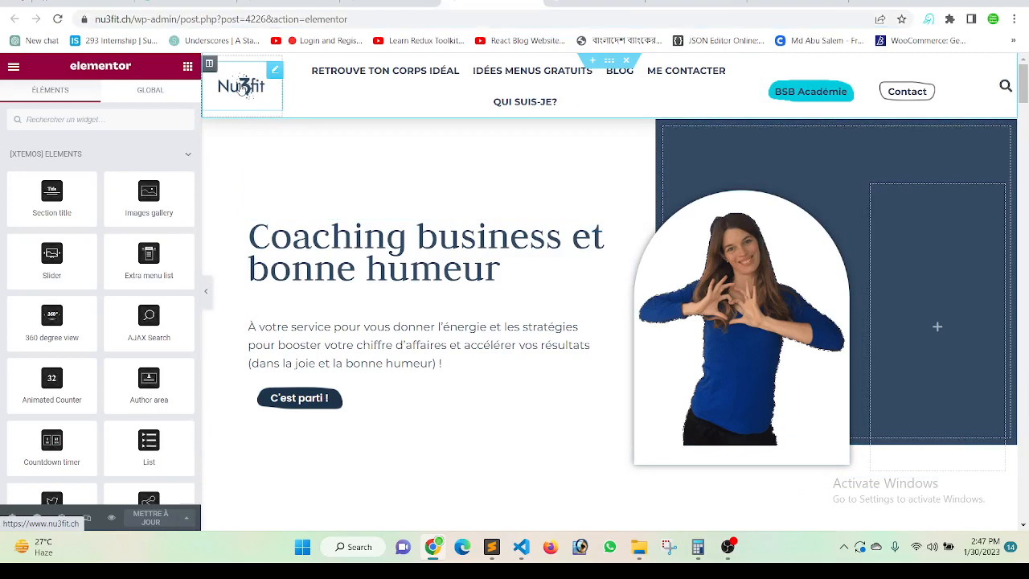
# Open the header logo's image chooser and its file upload dialog, and close both without replacing the image.
pyautogui.click(241, 87)
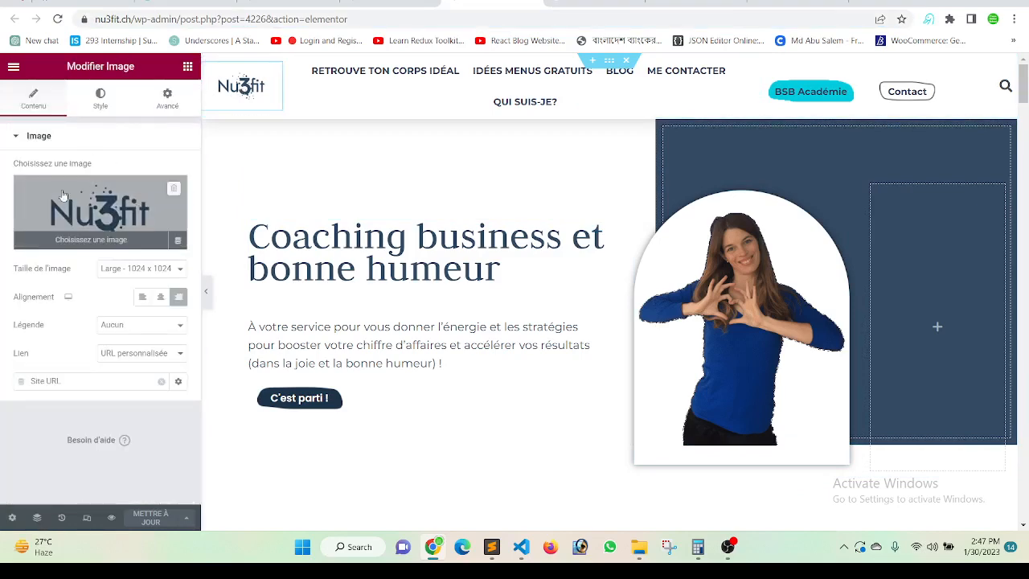
pyautogui.click(93, 205)
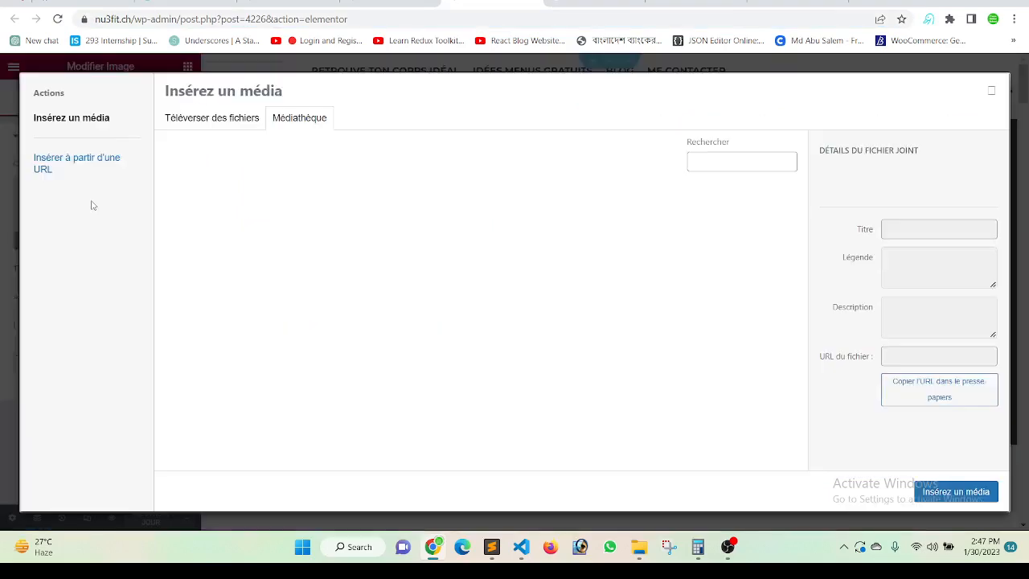
pyautogui.click(197, 127)
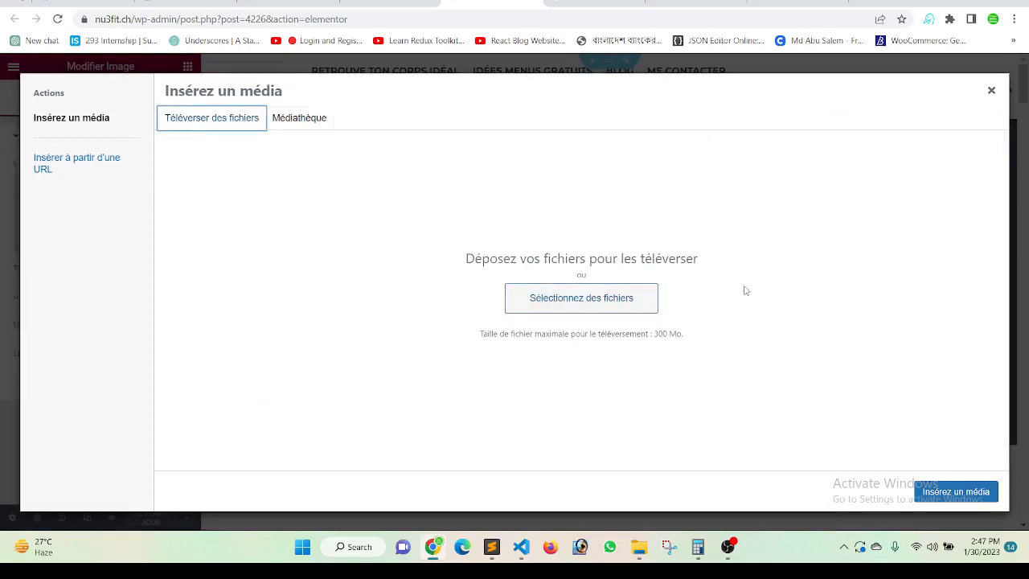
pyautogui.click(655, 296)
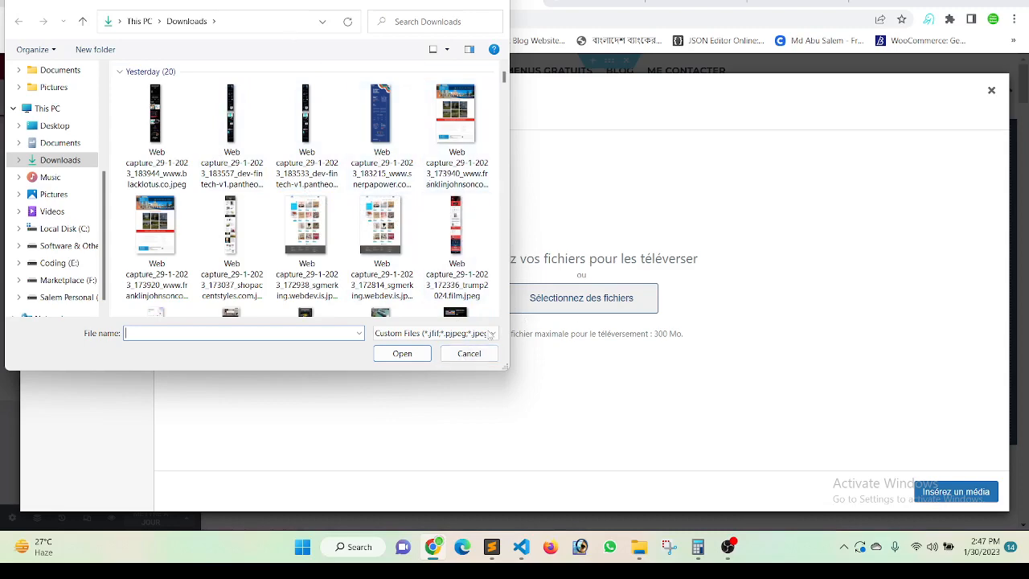
pyautogui.click(469, 354)
pyautogui.click(990, 91)
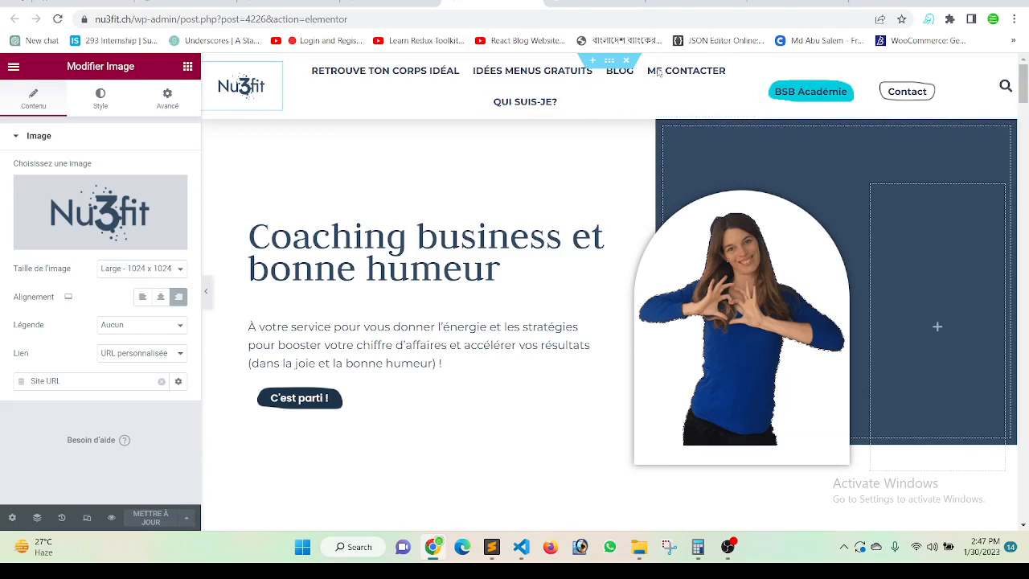
# Review the style settings of the header navigation menu and the background images of the BSB Académie and Contact columns.
pyautogui.click(527, 85)
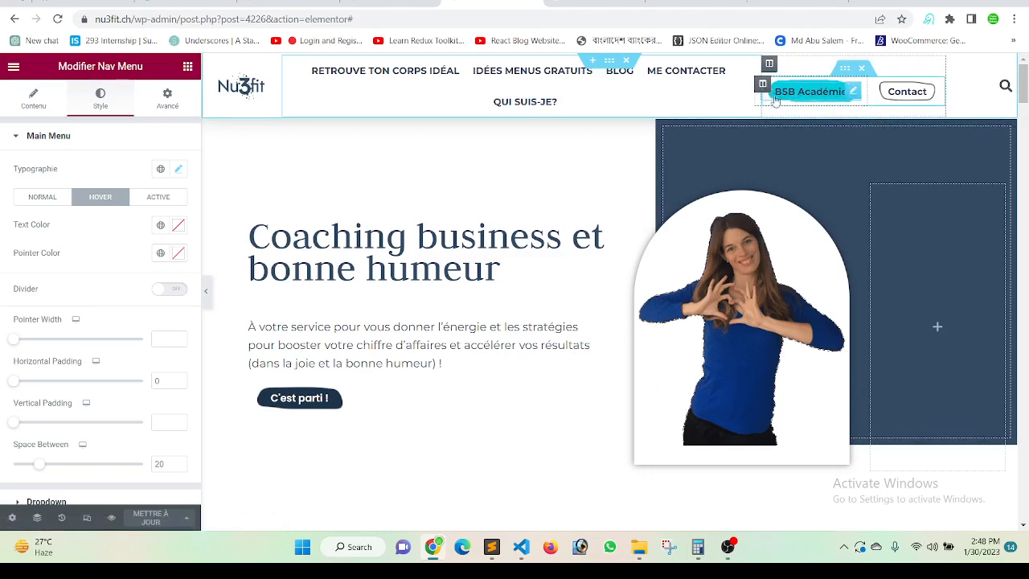
pyautogui.click(763, 83)
pyautogui.click(99, 98)
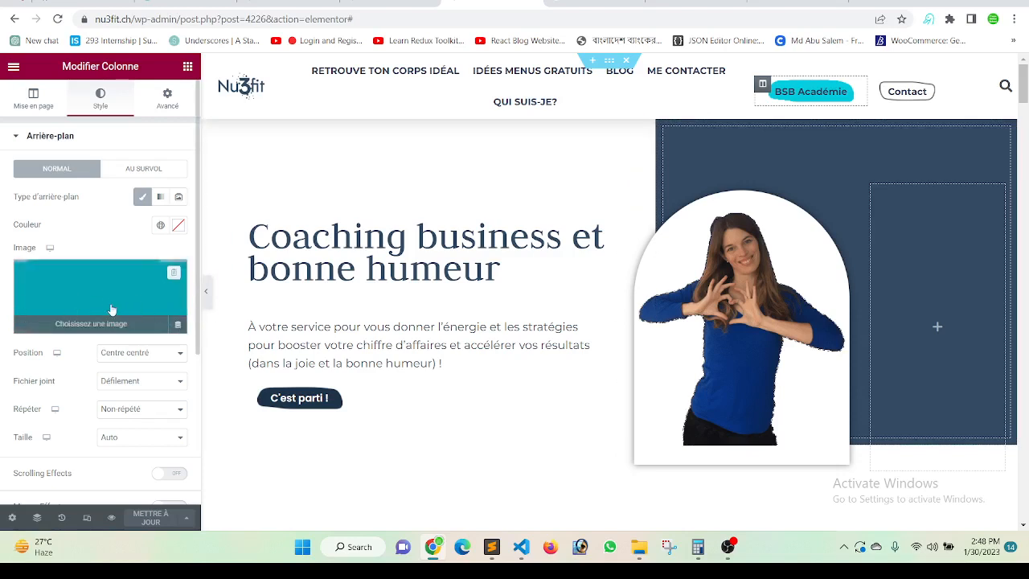
pyautogui.click(876, 86)
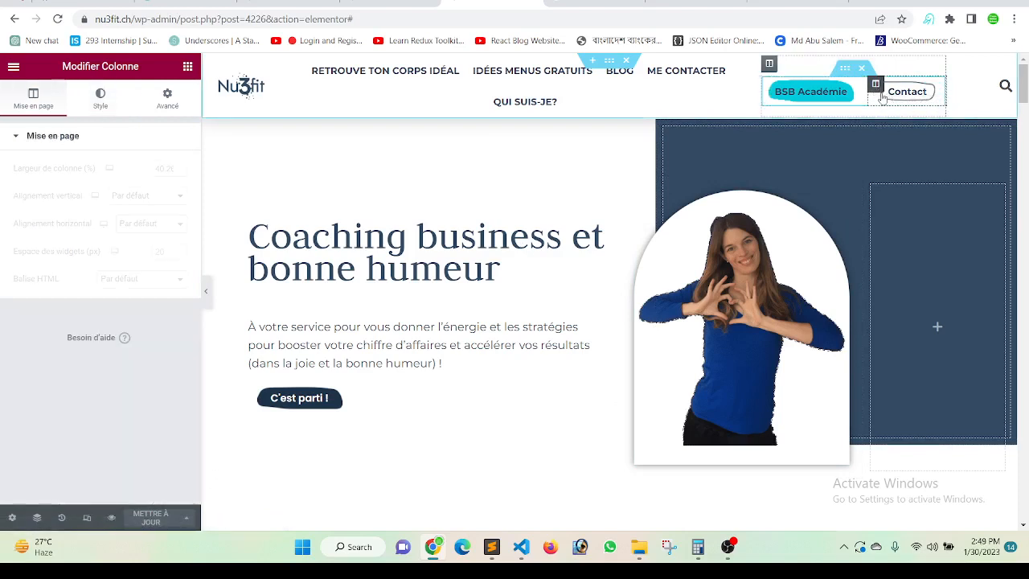
pyautogui.click(100, 103)
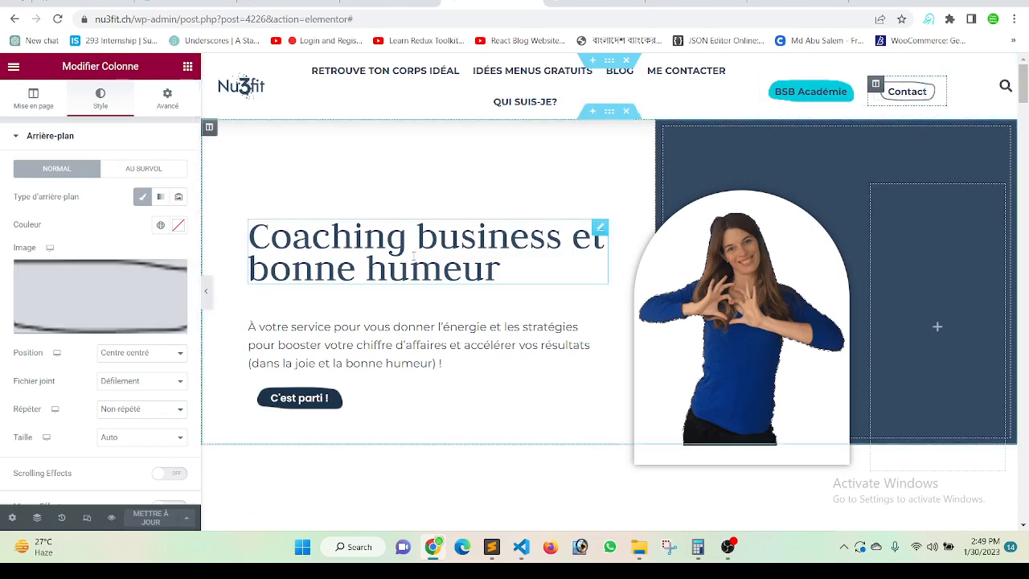
pyautogui.scroll(-1, 175, 391)
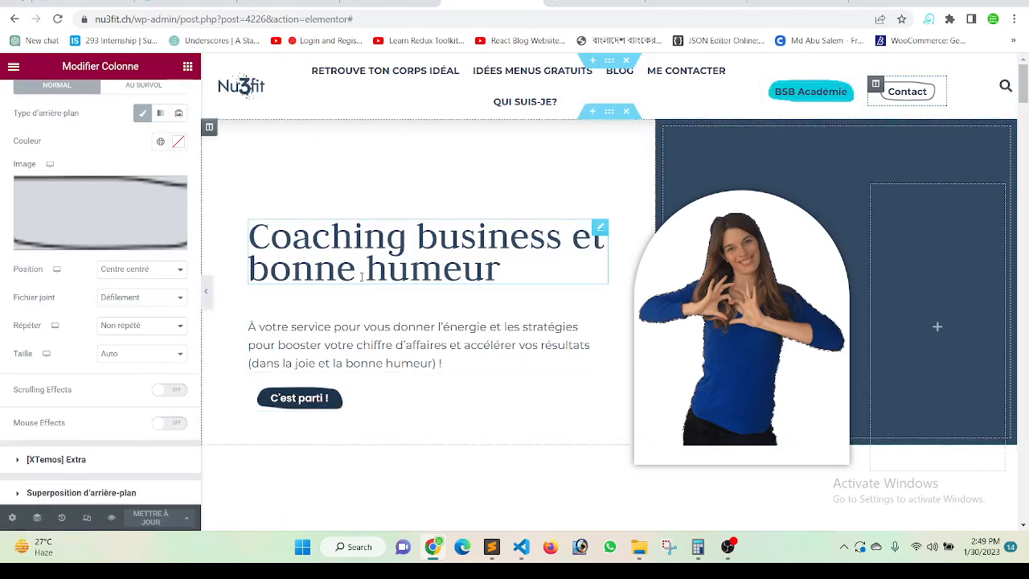
# Examine the advanced background settings of the hero section's "C'est parti !" button.
pyautogui.scroll(-1, 450, 265)
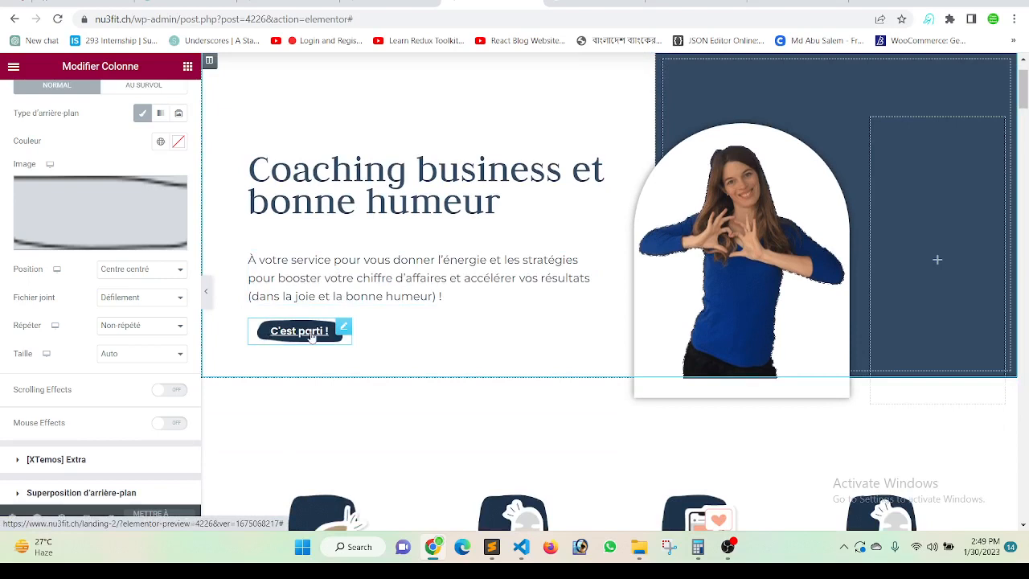
pyautogui.click(312, 336)
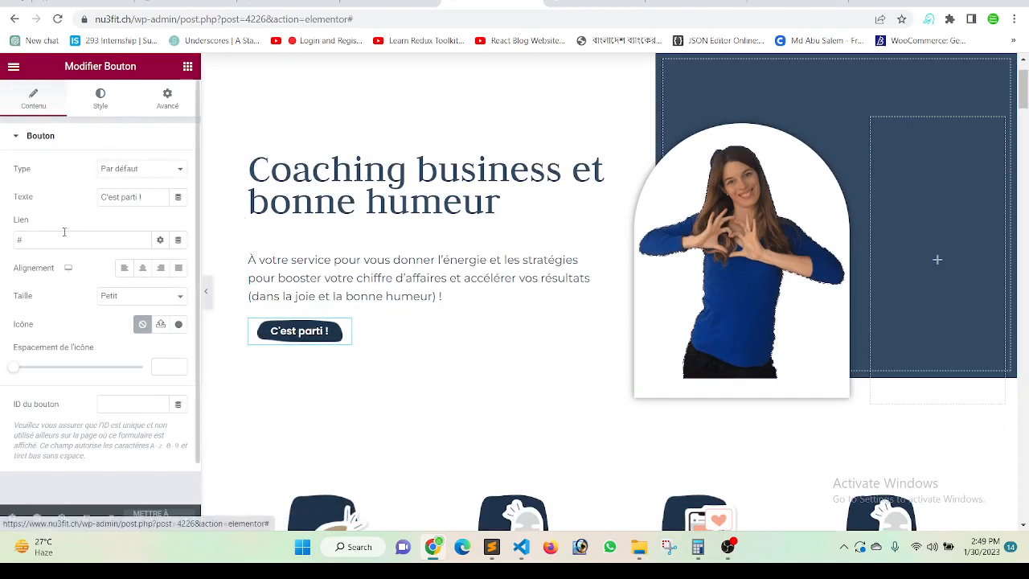
pyautogui.click(167, 103)
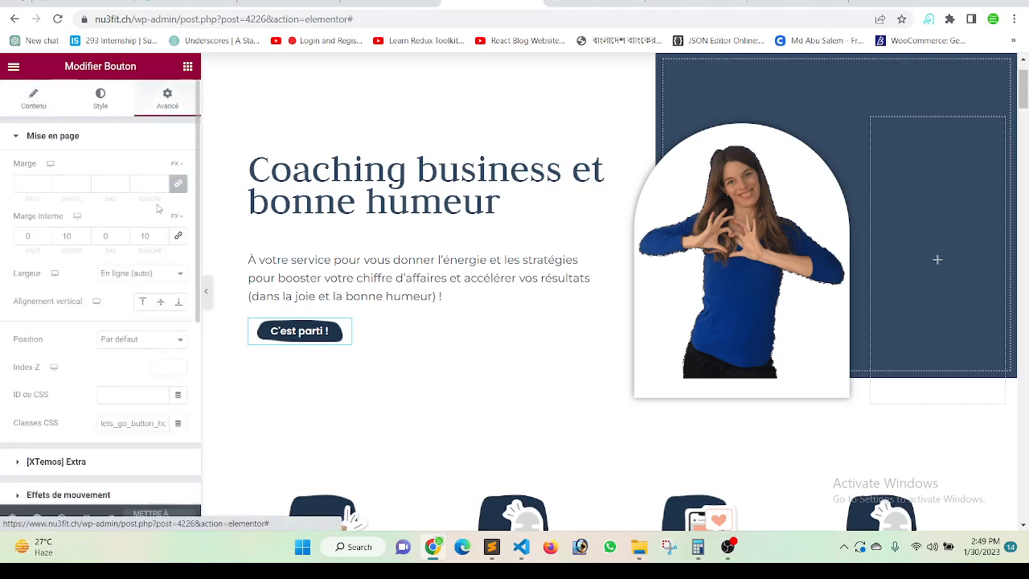
pyautogui.scroll(-10, 143, 265)
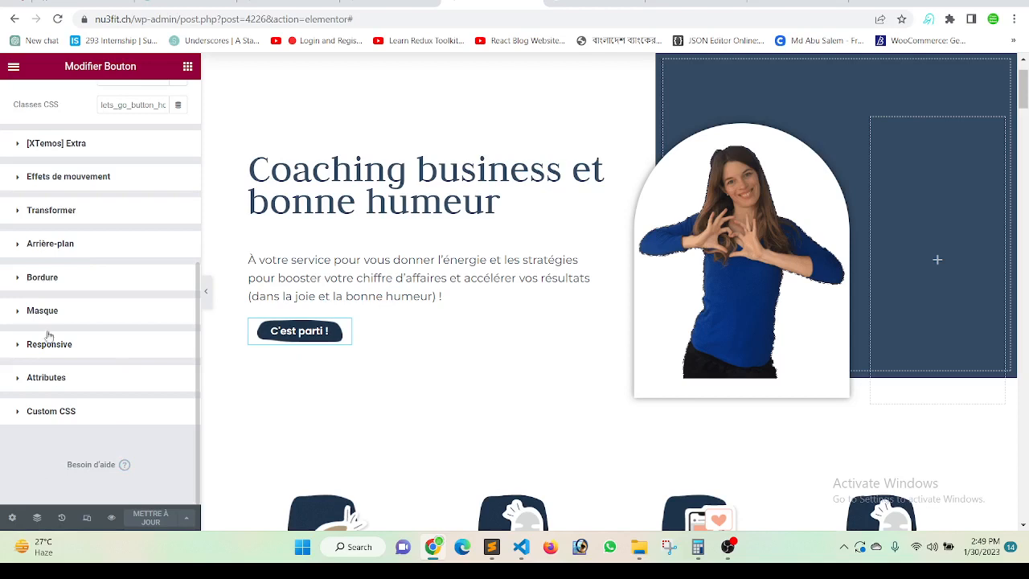
pyautogui.click(36, 255)
pyautogui.moveTo(25, 270); pyautogui.dragTo(69, 271)
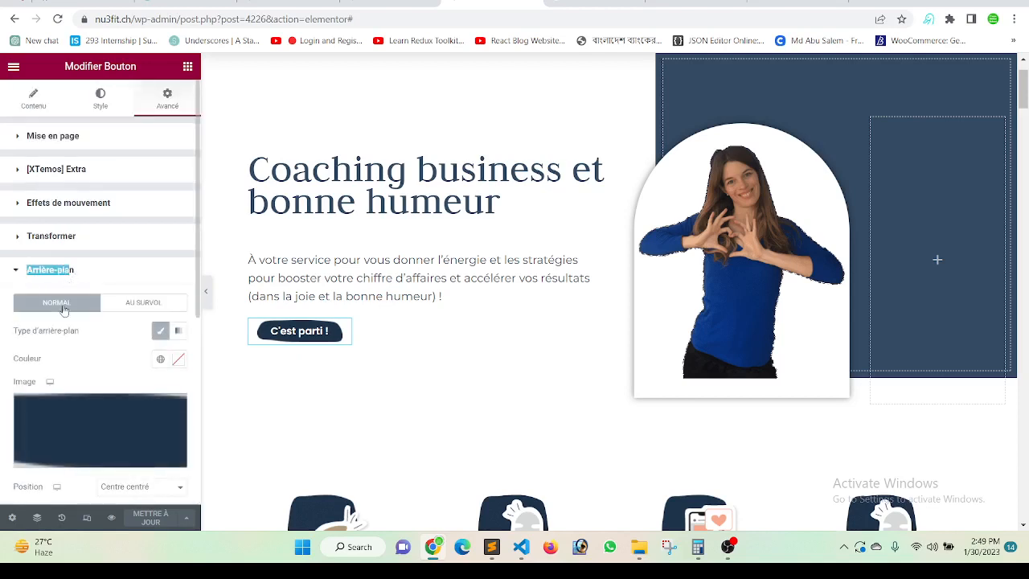
pyautogui.scroll(-1, 71, 349)
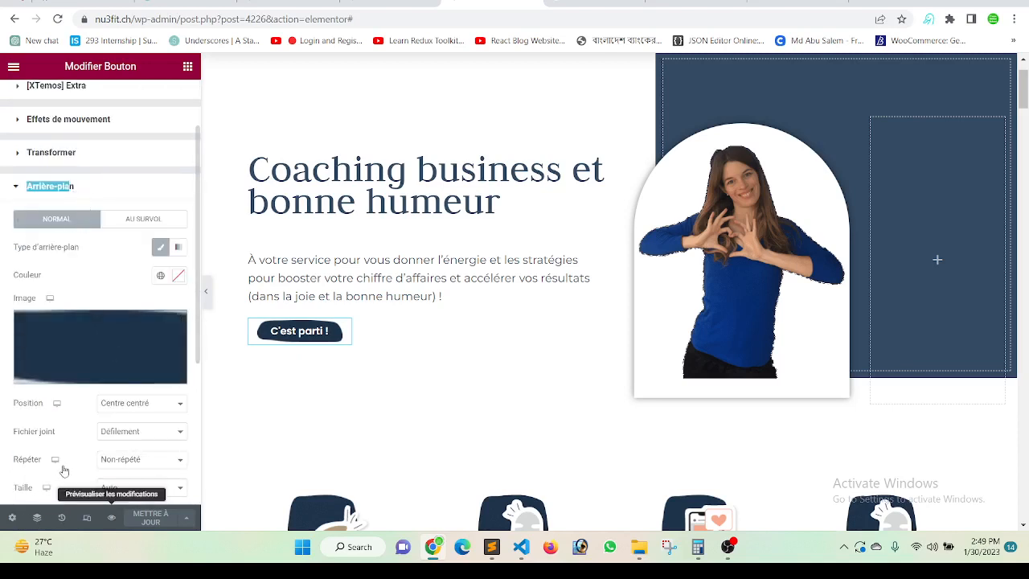
# Translate the page and editor from French to English.
pyautogui.rightClick(74, 200)
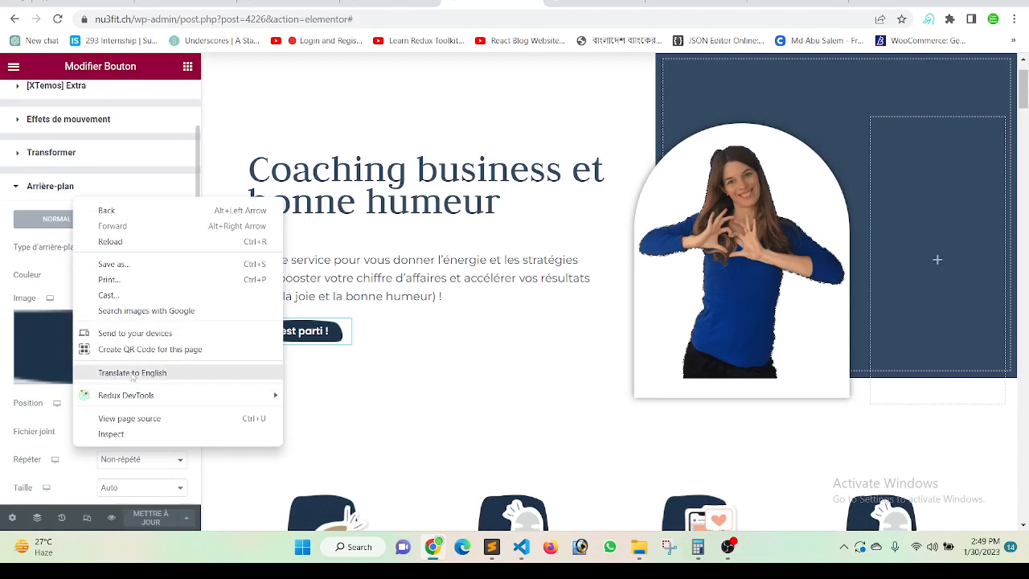
pyautogui.click(133, 373)
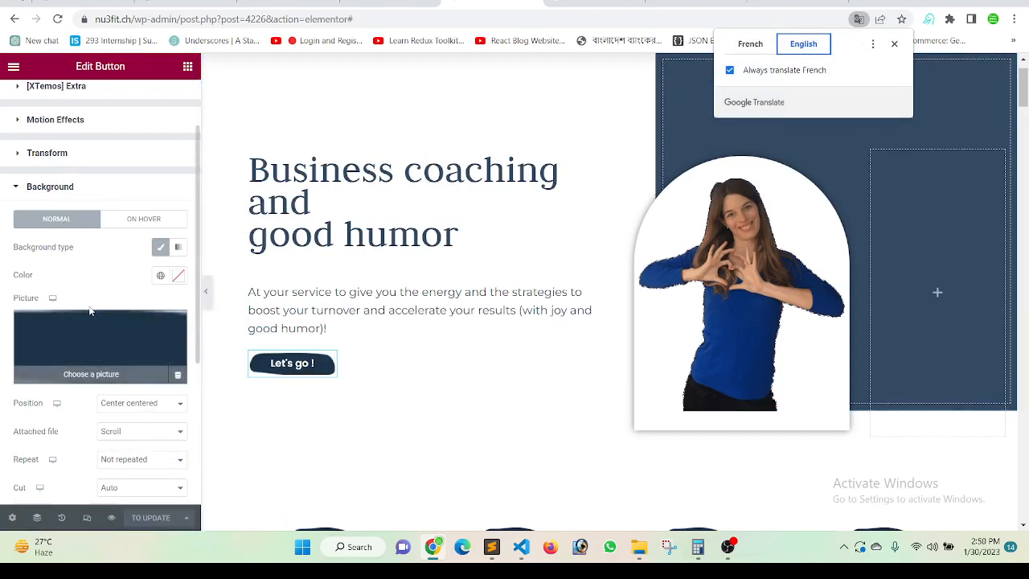
# Look through the hero button's background options and open its picture chooser, closing it without choosing a picture.
pyautogui.scroll(1, 95, 294)
pyautogui.scroll(-3, 48, 309)
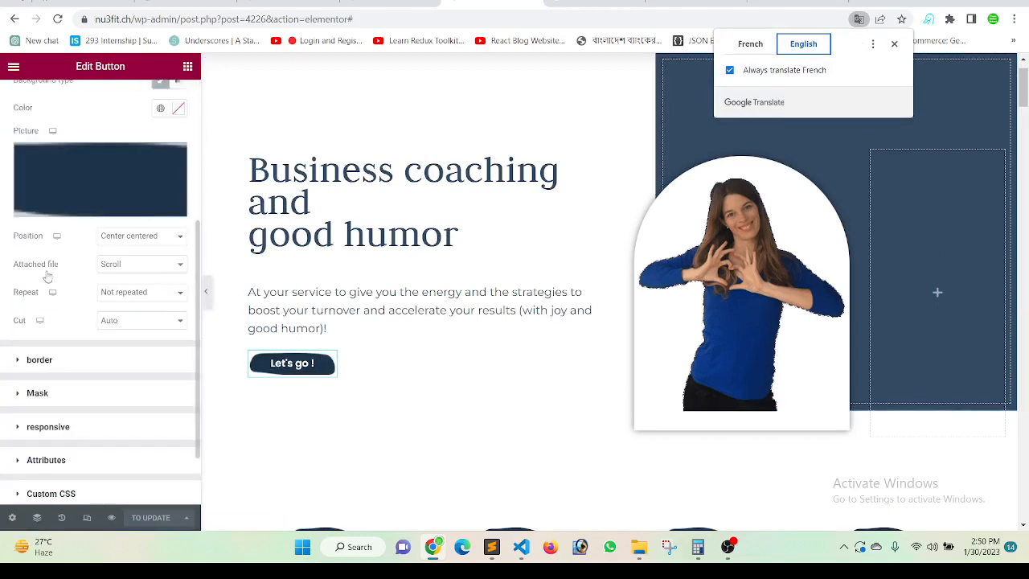
pyautogui.scroll(2, 73, 241)
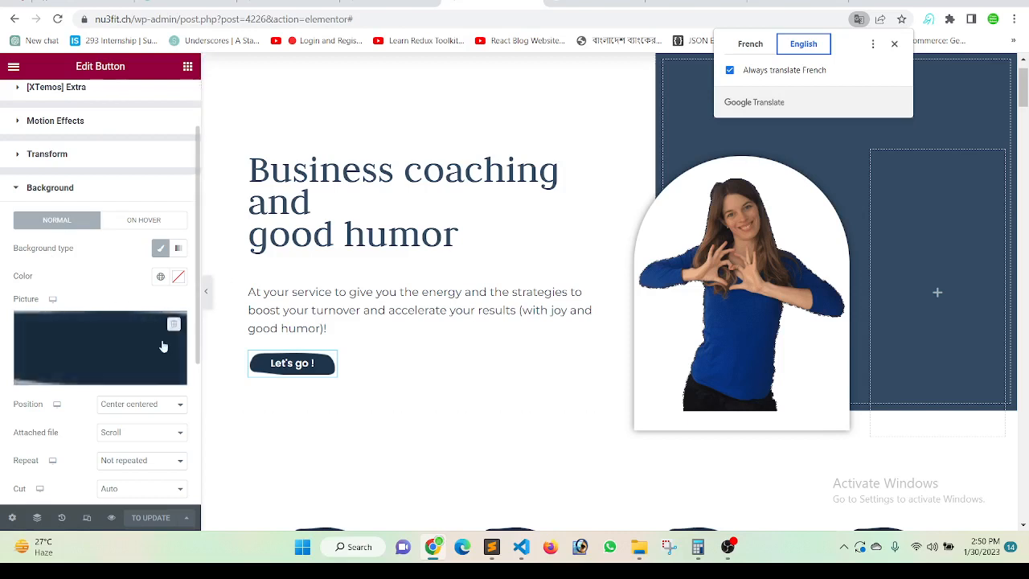
pyautogui.moveTo(118, 376)
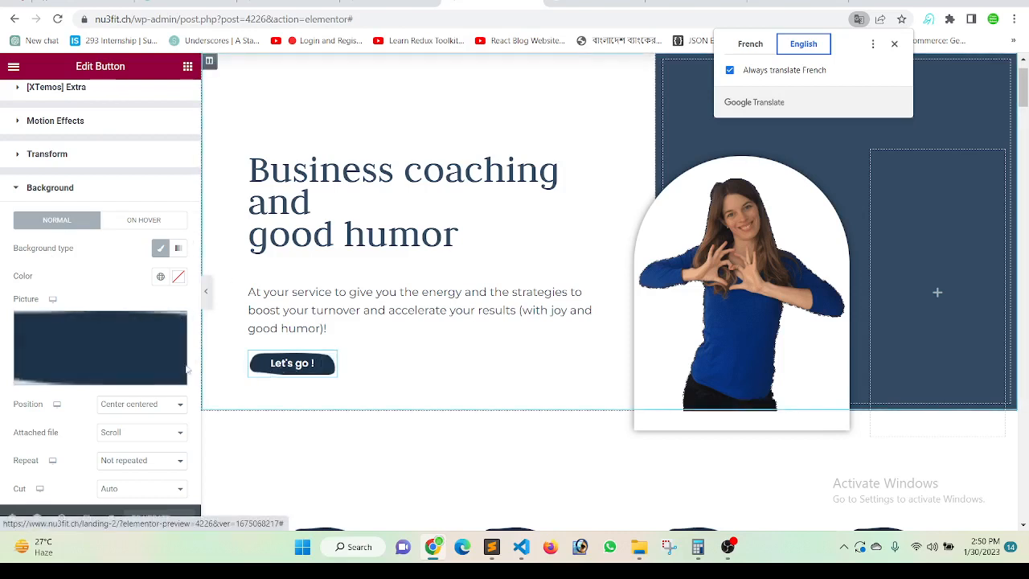
pyautogui.click(101, 372)
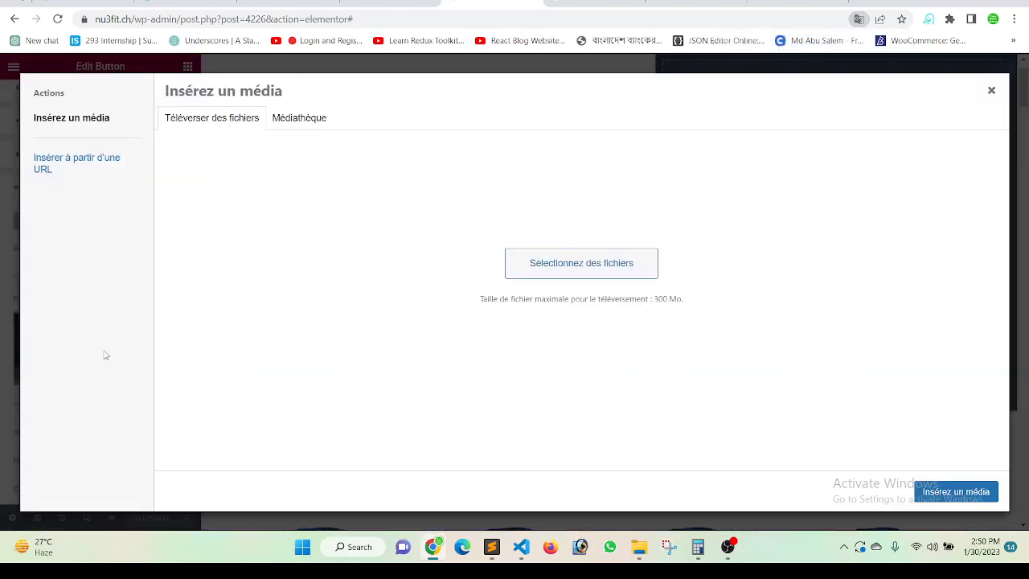
pyautogui.click(990, 90)
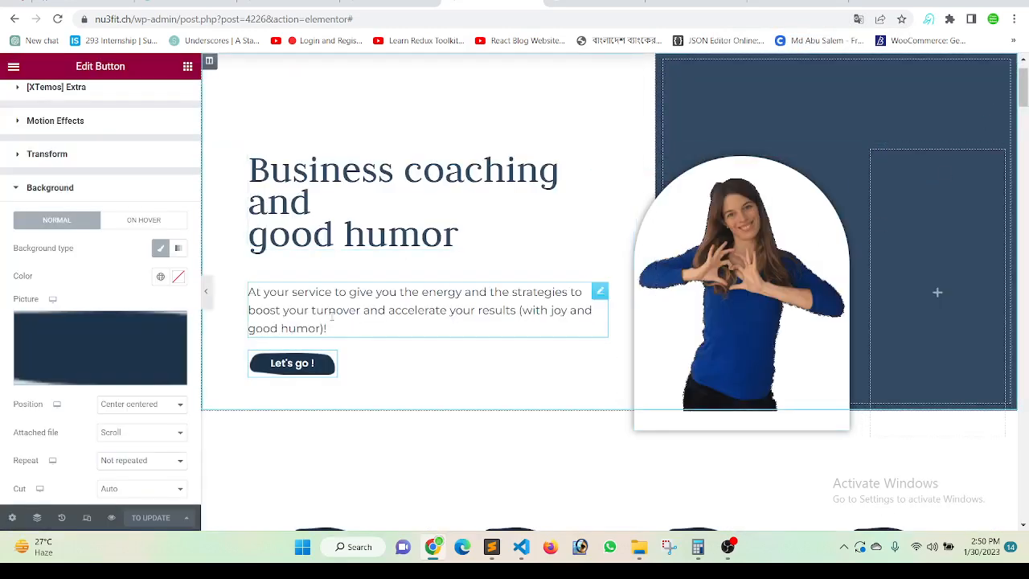
# Open the hero section's title, paragraph and woman's picture in turn to review their content settings.
pyautogui.click(345, 233)
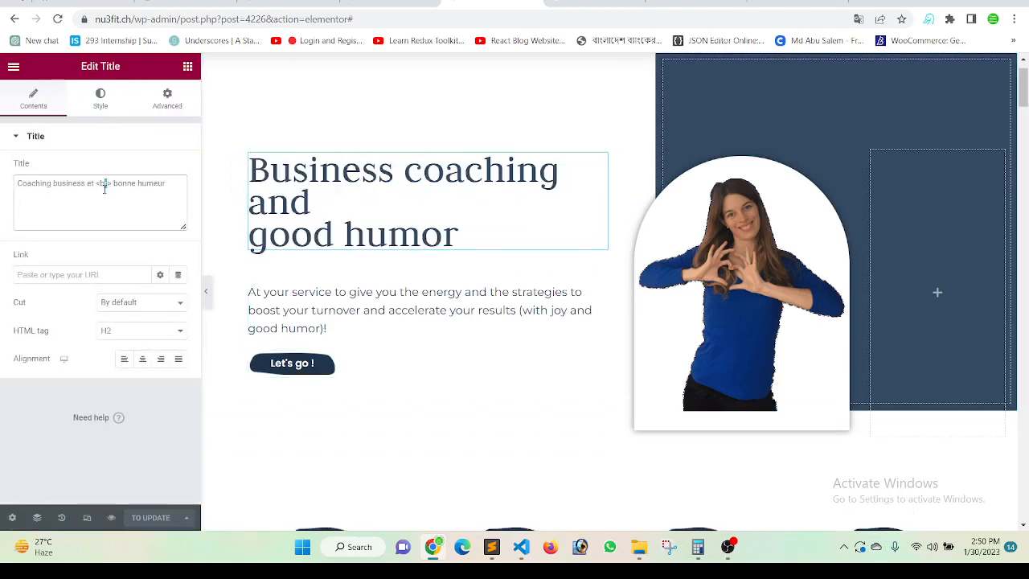
pyautogui.click(379, 310)
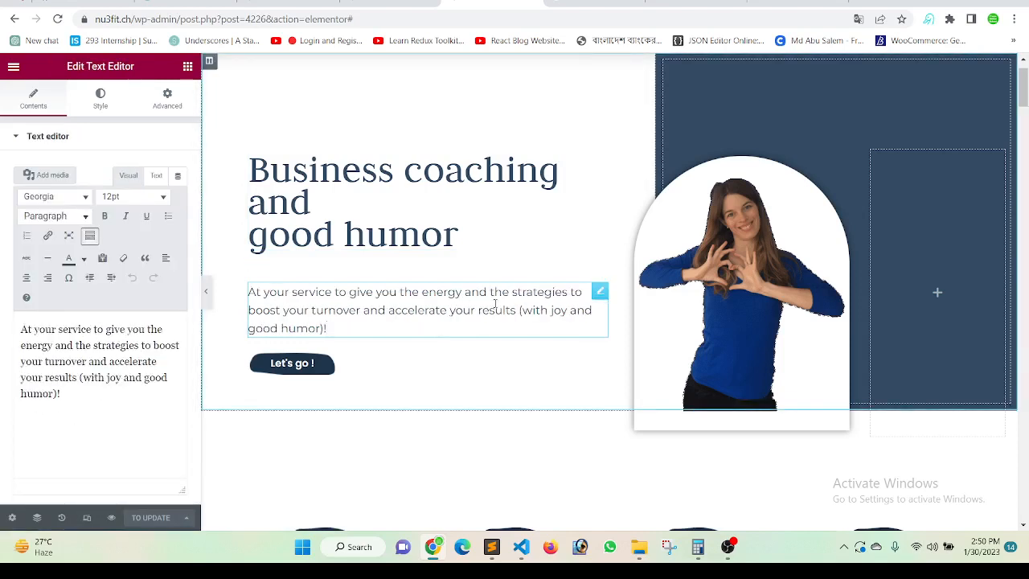
pyautogui.click(696, 262)
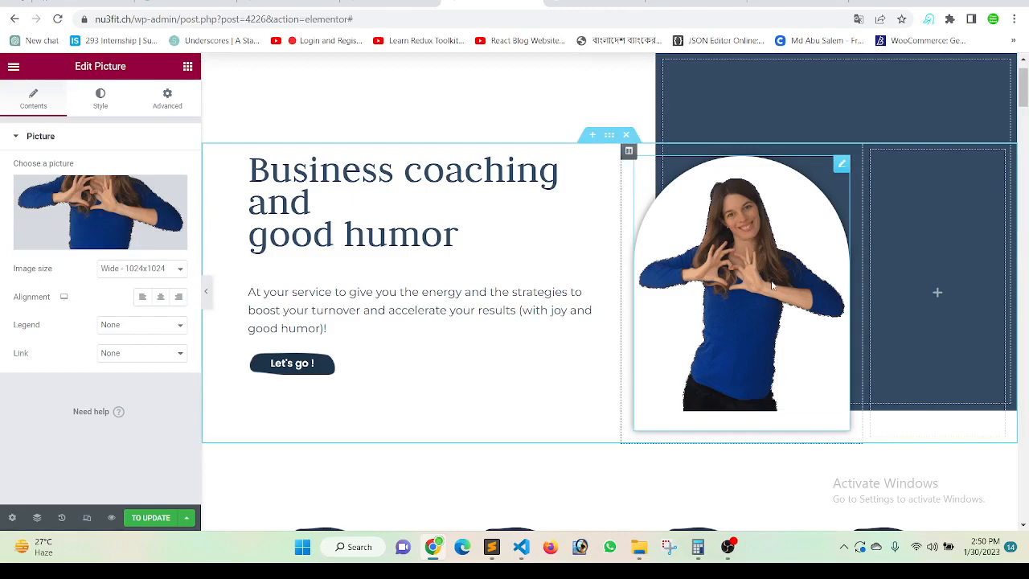
# Review the content settings of the cookie picture and the counter above "Trained contractors" in the statistics section.
pyautogui.scroll(-3, 659, 319)
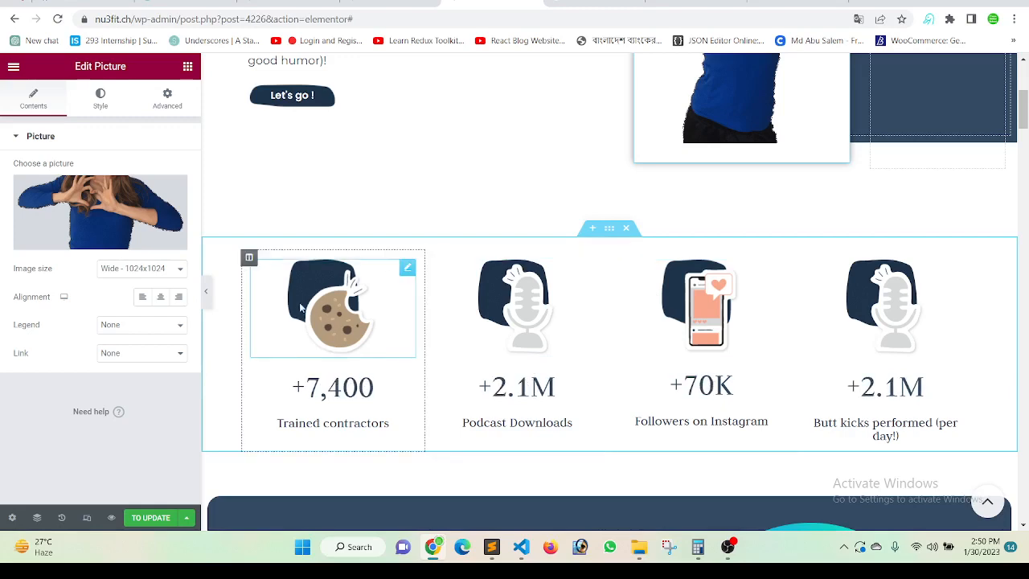
pyautogui.scroll(-1, 536, 359)
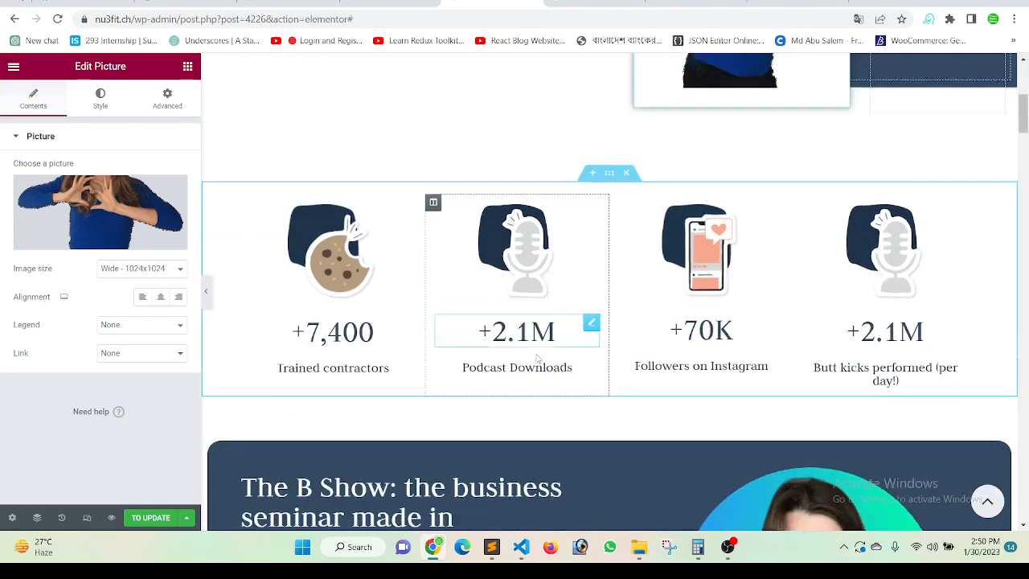
pyautogui.scroll(-1, 536, 359)
pyautogui.click(335, 185)
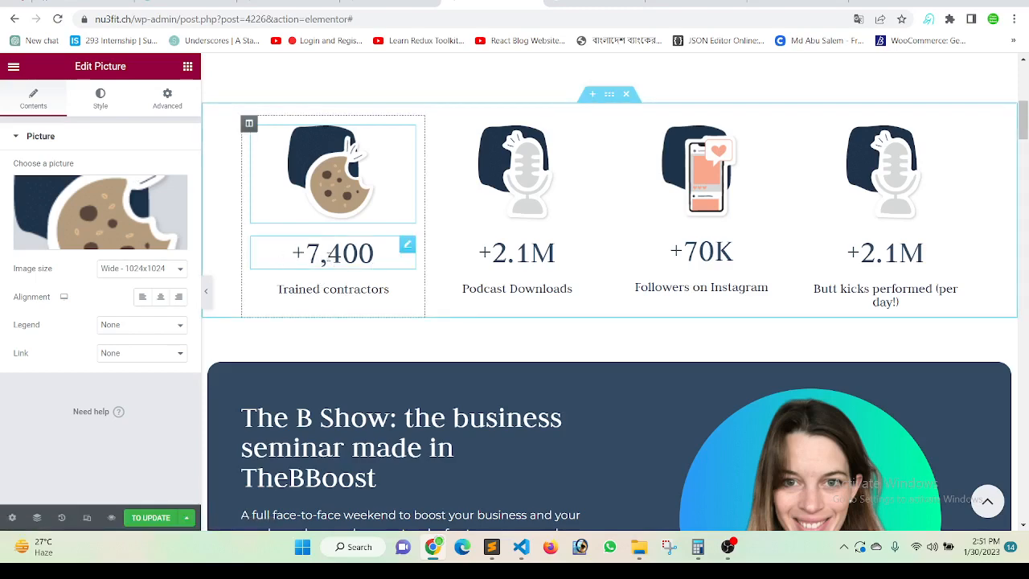
pyautogui.click(361, 254)
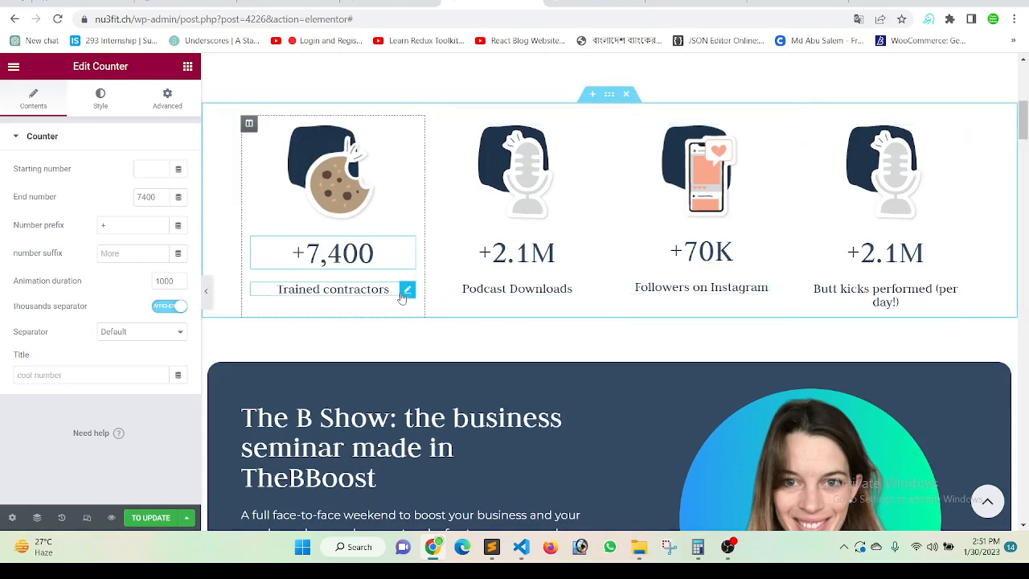
# Show the advanced layout settings of the "Trained contractors" counter.
pyautogui.scroll(-3, 402, 296)
pyautogui.scroll(1, 402, 296)
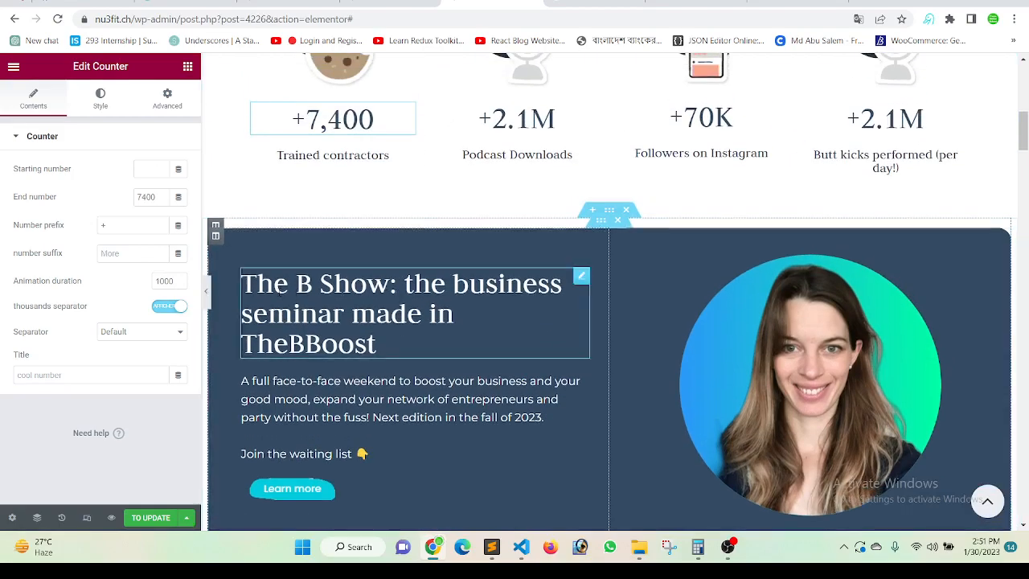
pyautogui.scroll(3, 297, 293)
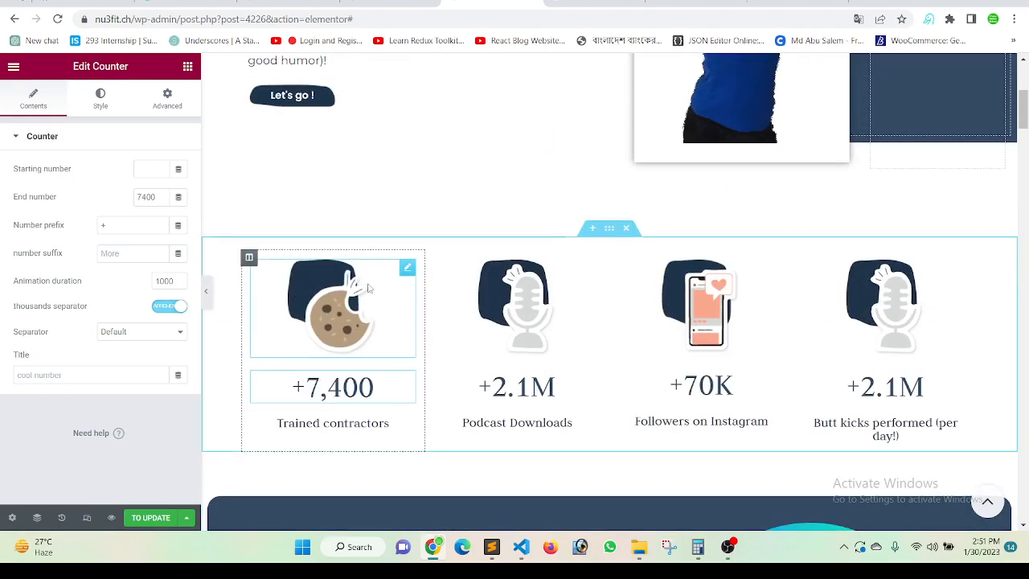
pyautogui.click(166, 97)
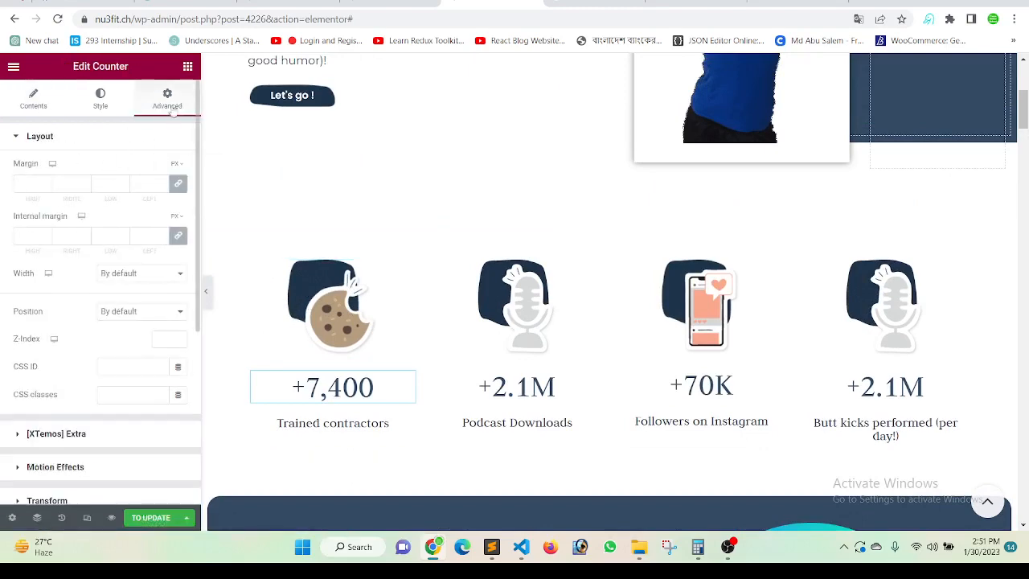
# Open the content settings of the "Learn more" button in the "The B Show" section.
pyautogui.scroll(-4, 332, 268)
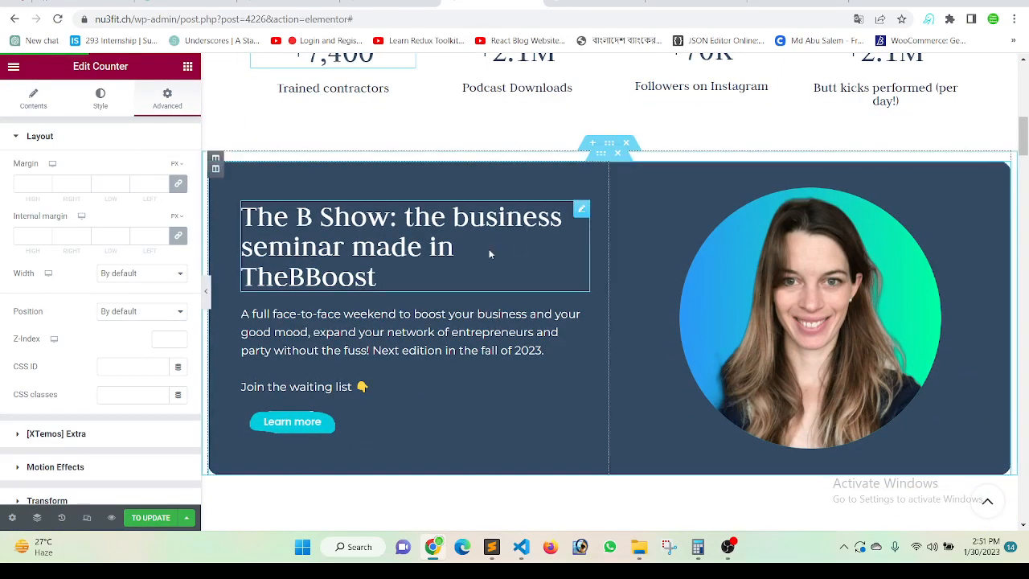
pyautogui.scroll(-2, 326, 230)
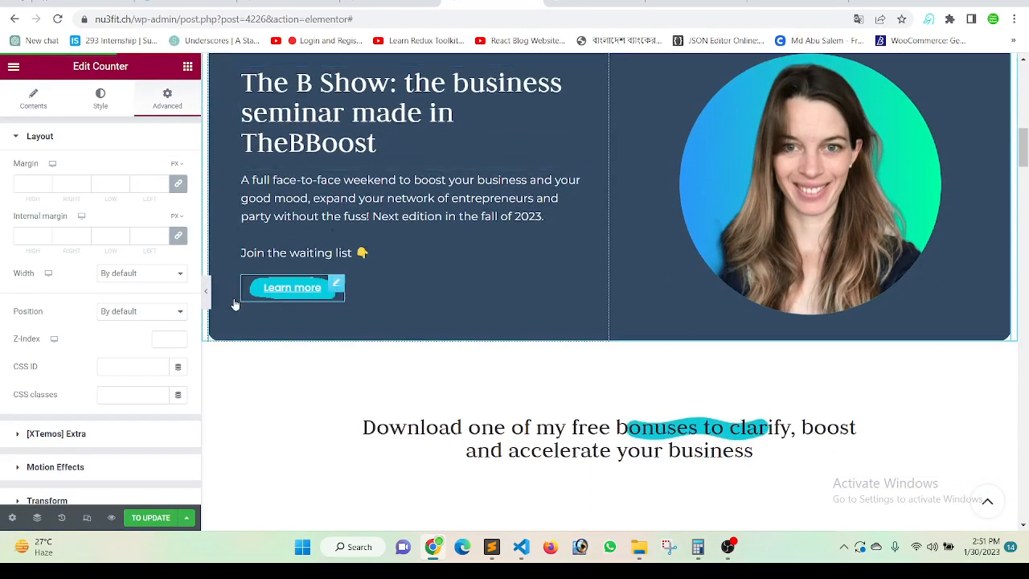
pyautogui.click(290, 294)
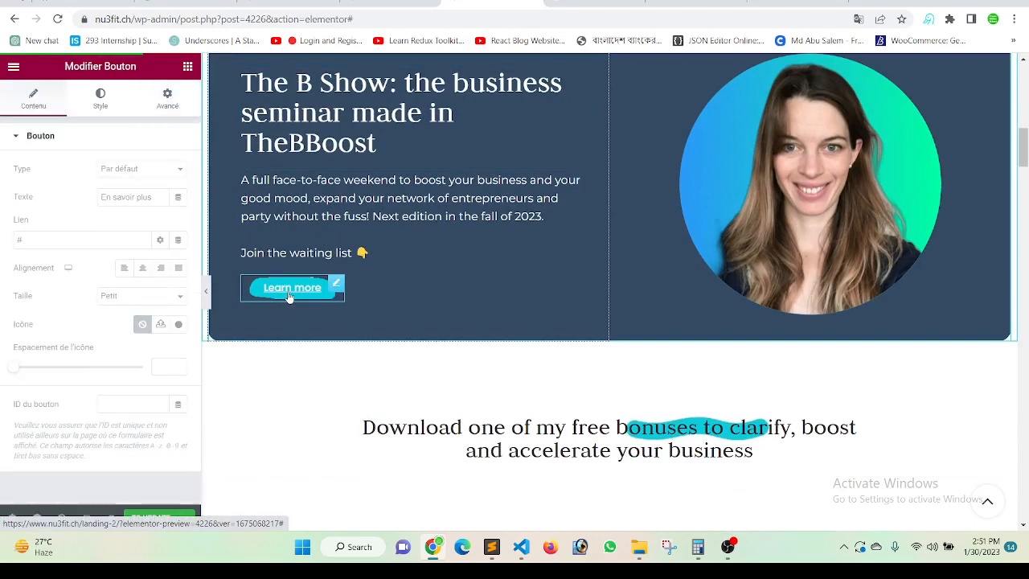
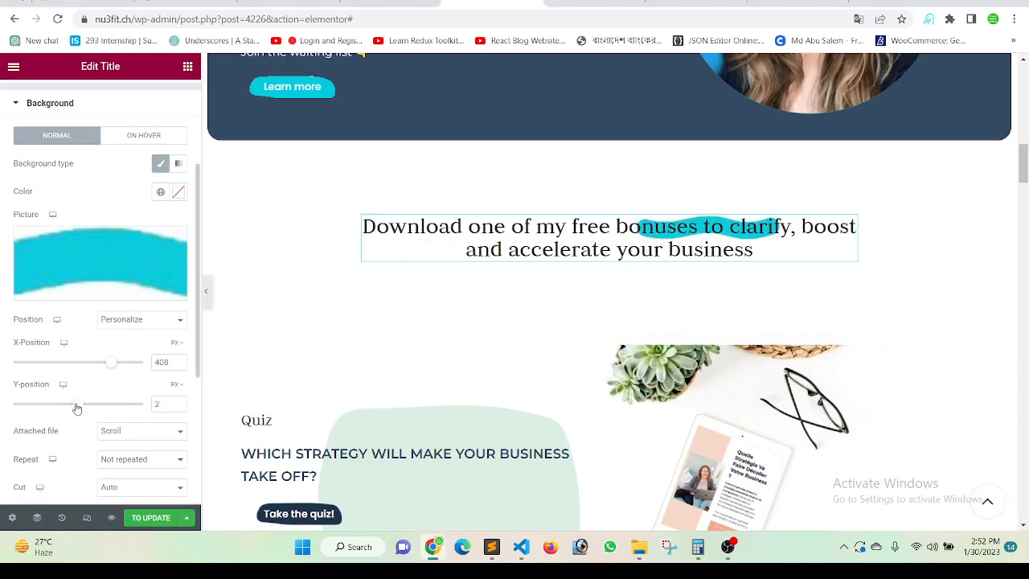
# Set the Y-position of the background picture behind the "Download one of my free bonuses" title to 0 px.
pyautogui.moveTo(78, 409)
pyautogui.mouseDown()
pyautogui.moveTo(67, 406)
pyautogui.moveTo(87, 408)
pyautogui.mouseUp()
pyautogui.moveTo(169, 404); pyautogui.dragTo(155, 404)
pyautogui.write('0')
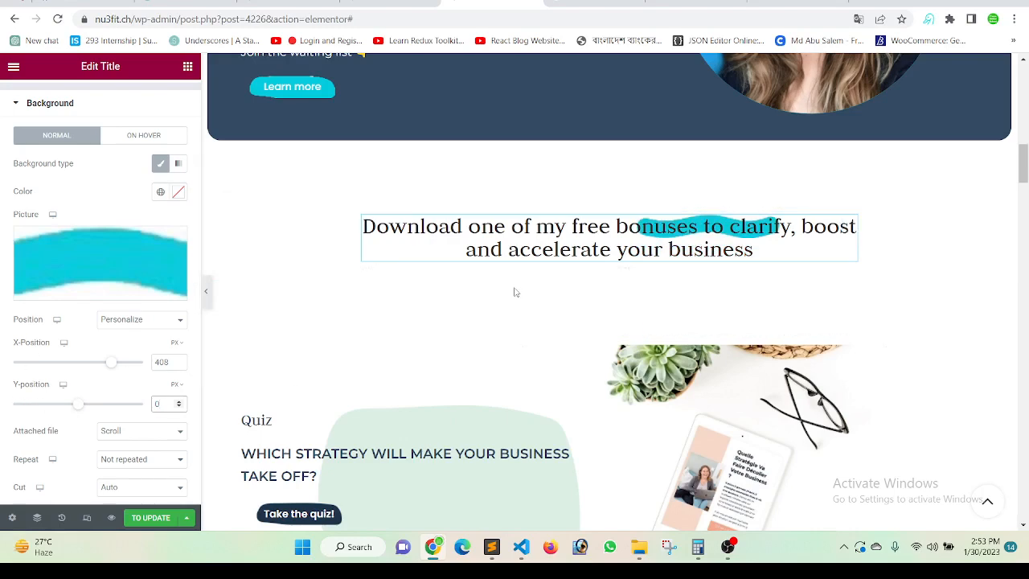
# Review the content settings and advanced background settings of the "Take the quiz!" button.
pyautogui.scroll(-3, 531, 313)
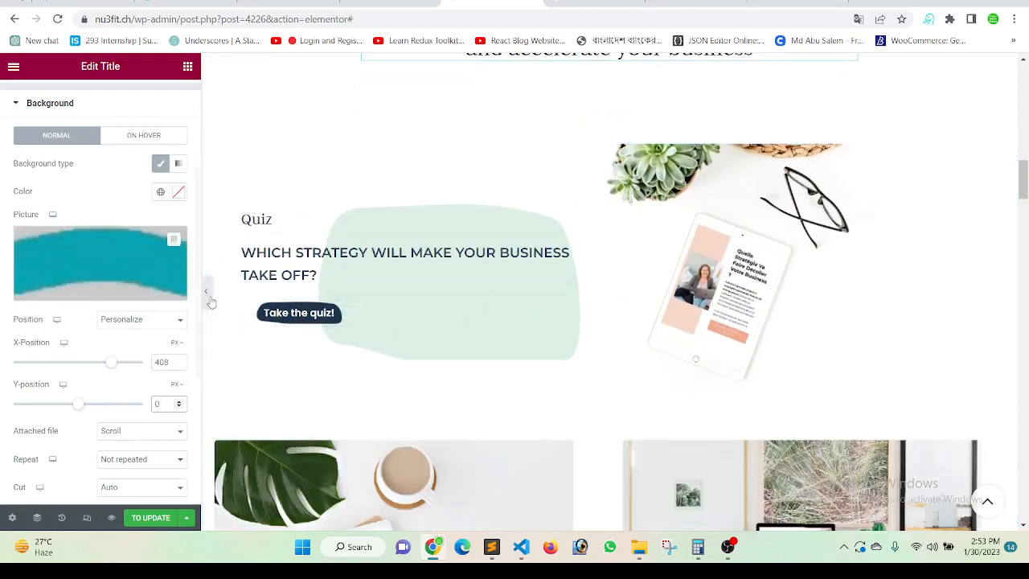
pyautogui.click(288, 317)
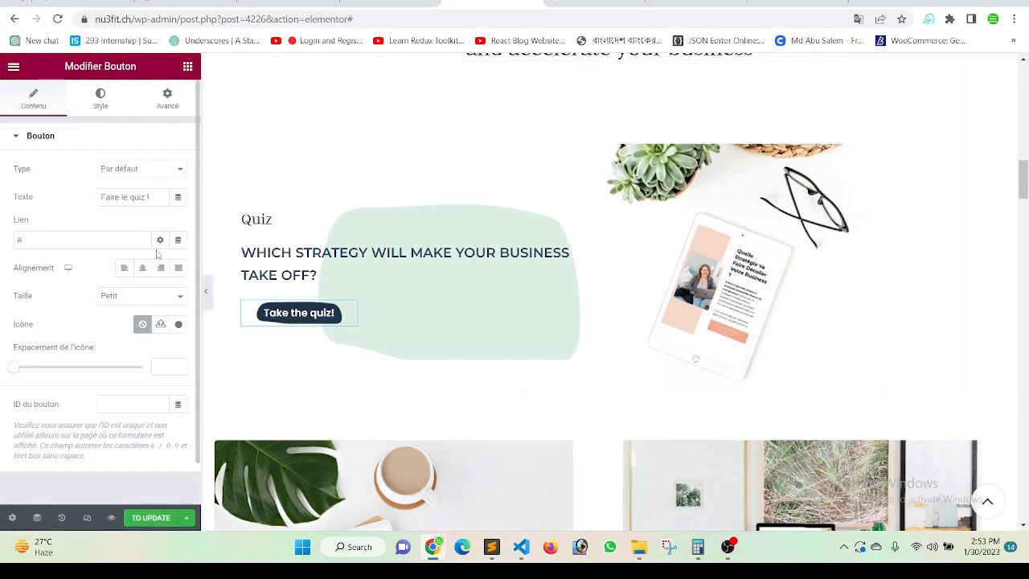
pyautogui.click(160, 118)
pyautogui.scroll(-5, 132, 322)
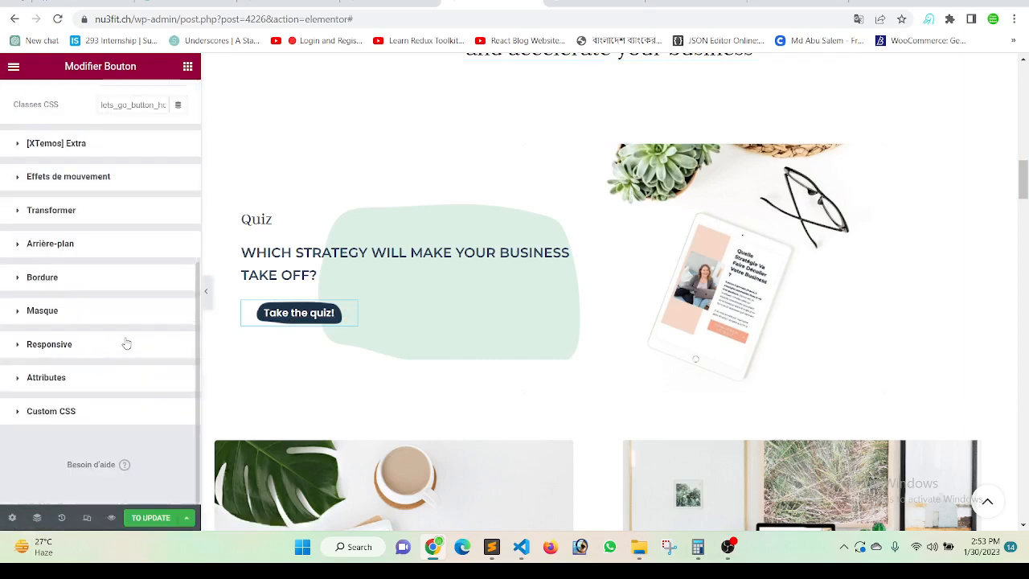
pyautogui.click(72, 245)
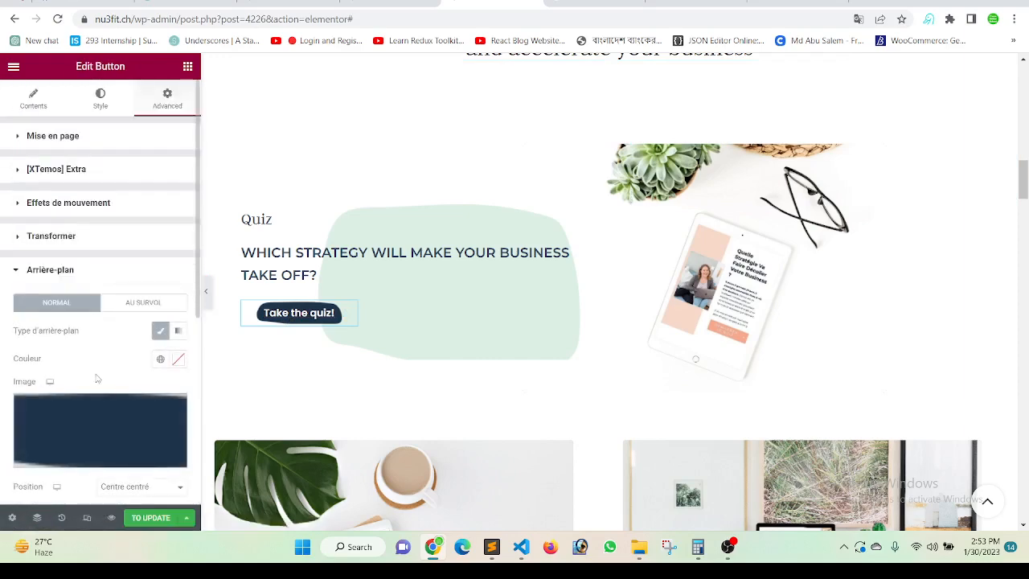
pyautogui.scroll(-2, 97, 378)
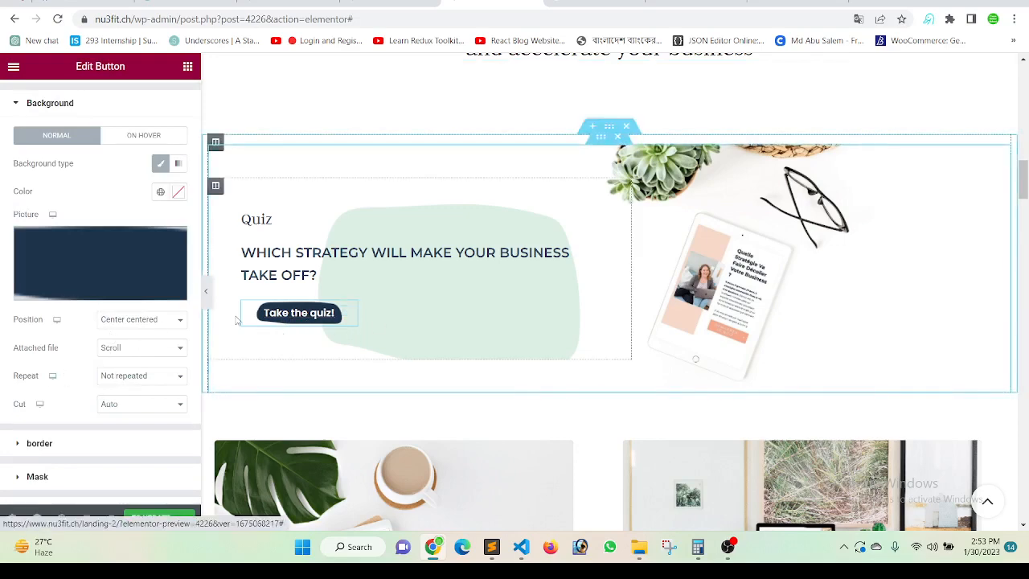
pyautogui.scroll(2, 62, 160)
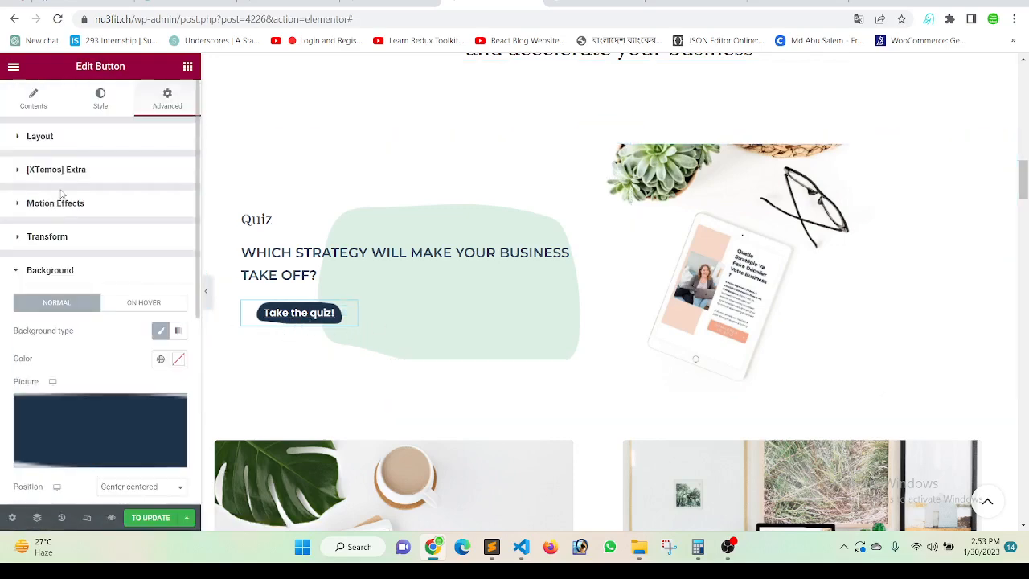
# Return to the quiz button's content settings and select its whole label text to show where it is edited.
pyautogui.click(35, 113)
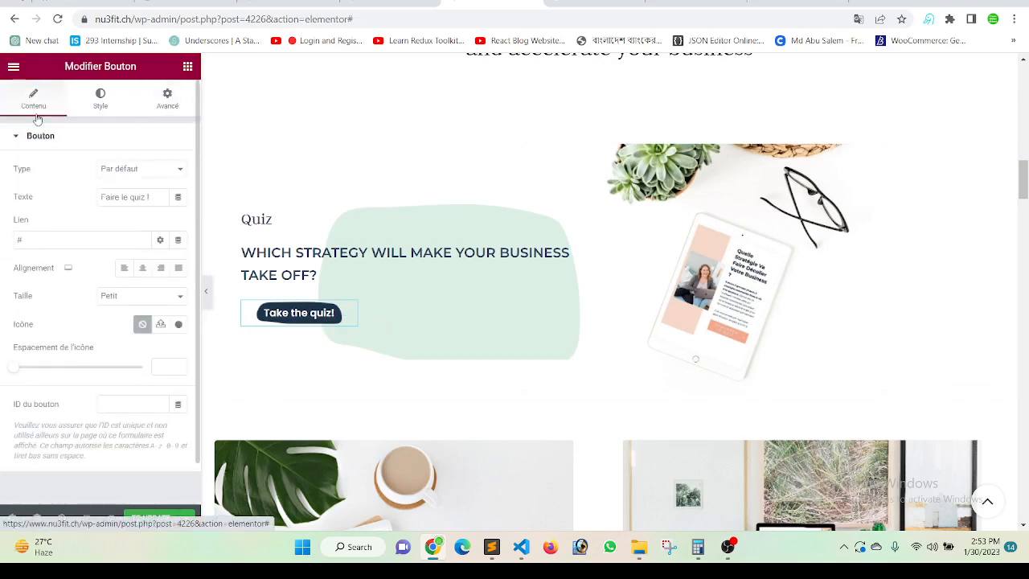
pyautogui.doubleClick(111, 198)
pyautogui.hotkey('ctrl', 'a')
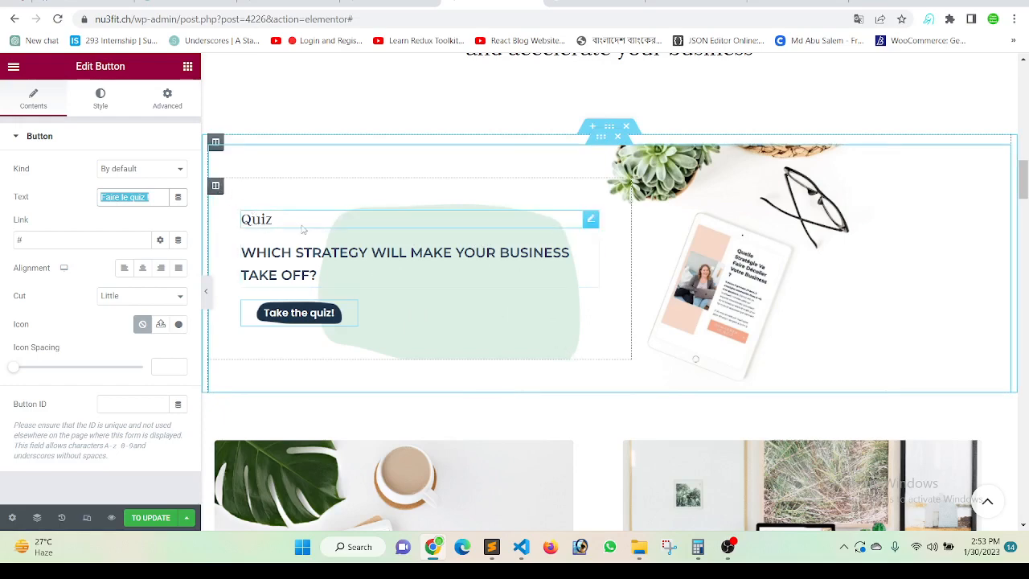
# Review the background style settings of the quiz text column and of the inner section holding the tablet picture.
pyautogui.click(215, 186)
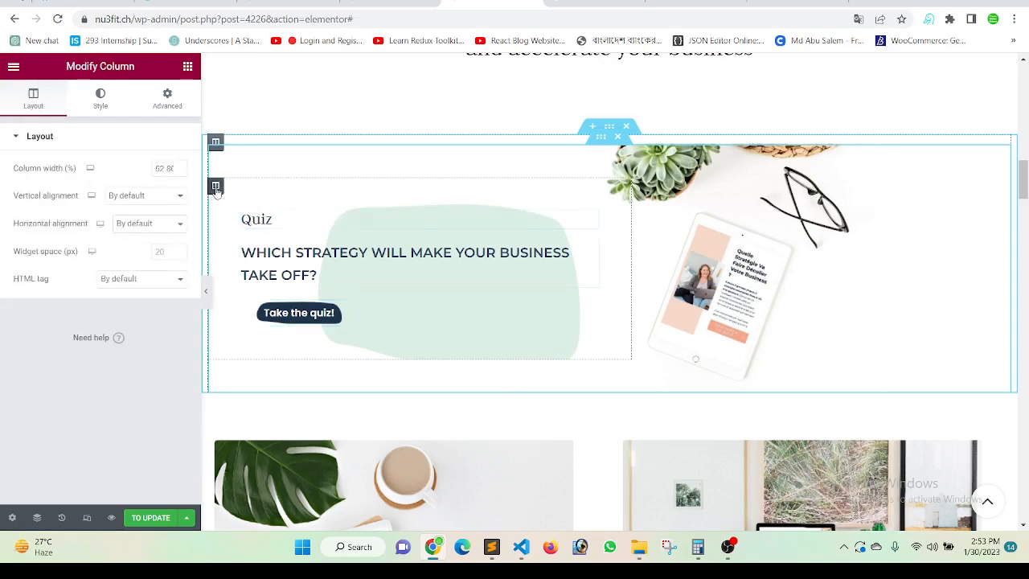
pyautogui.click(100, 107)
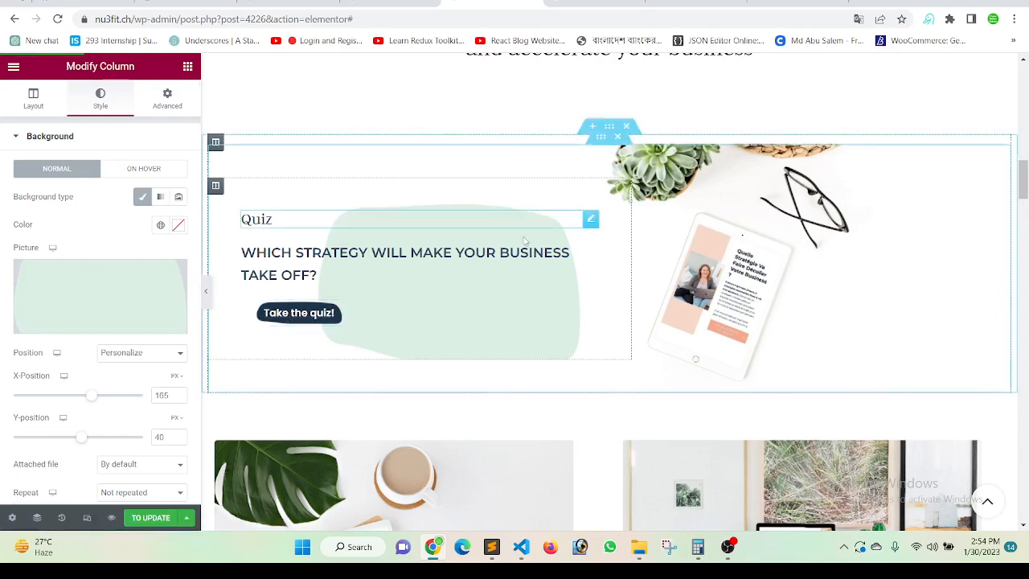
pyautogui.click(728, 253)
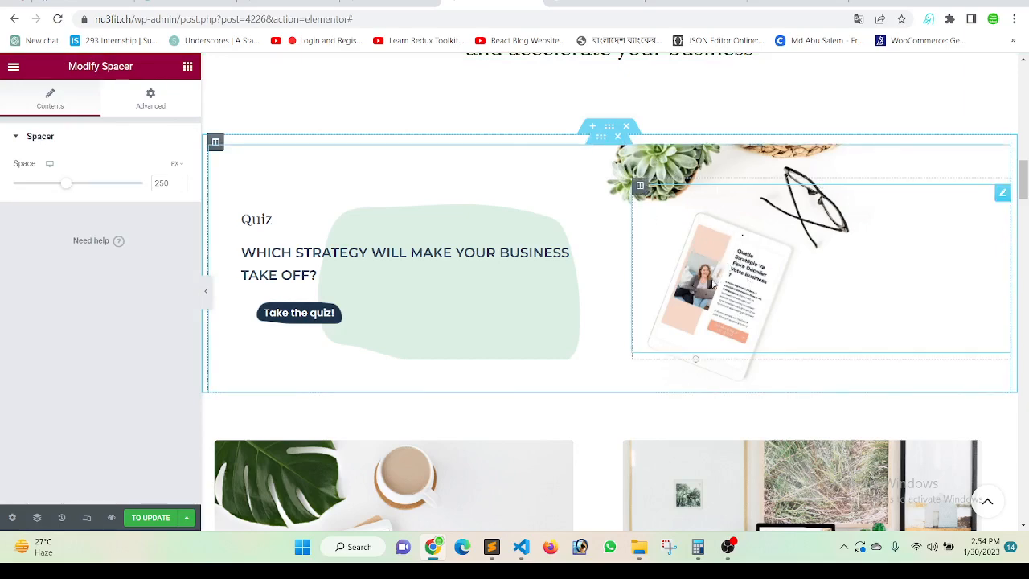
pyautogui.click(601, 142)
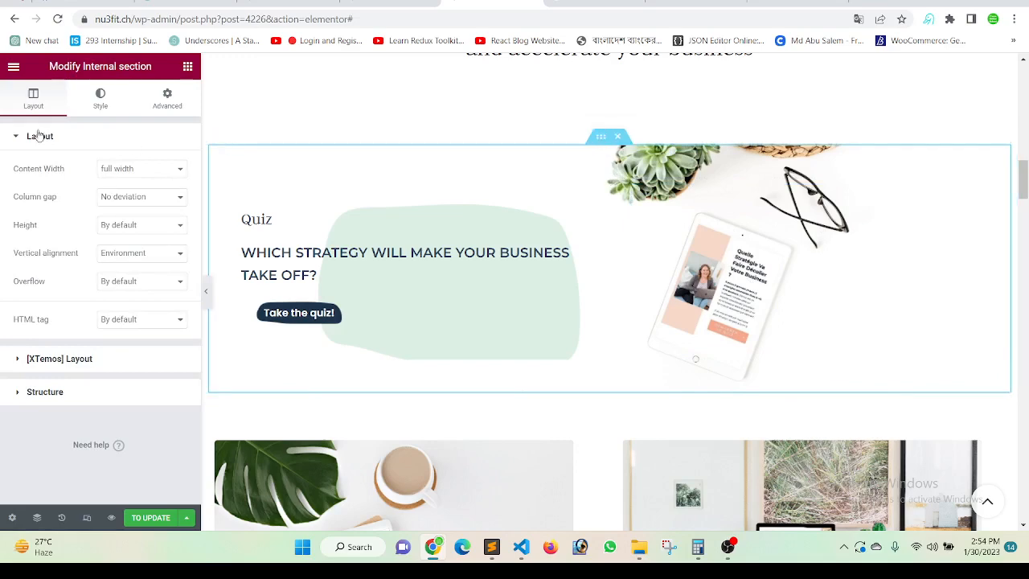
pyautogui.click(98, 100)
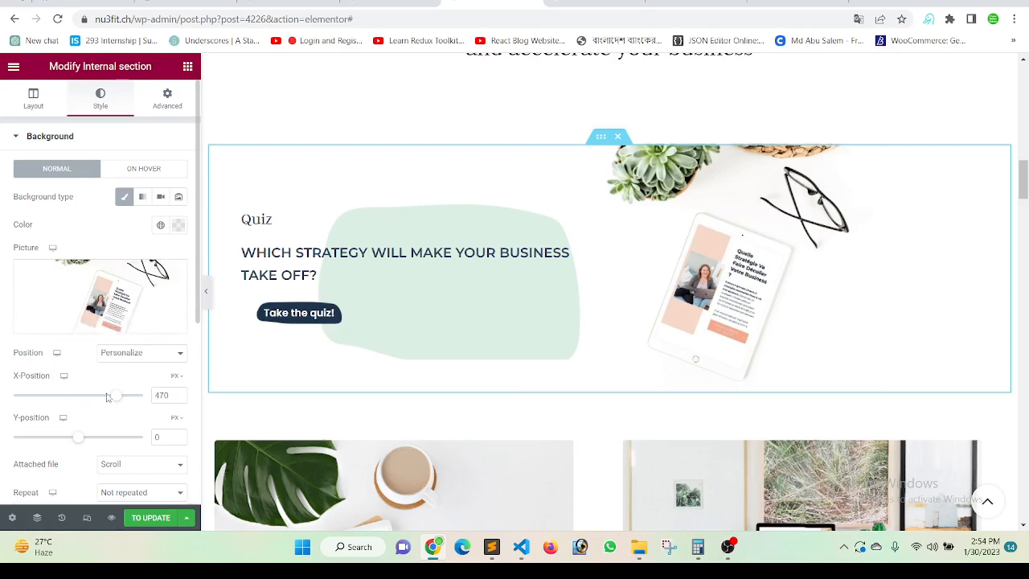
# Open the content settings of the picture above "Workbook Offered".
pyautogui.scroll(-3, 383, 301)
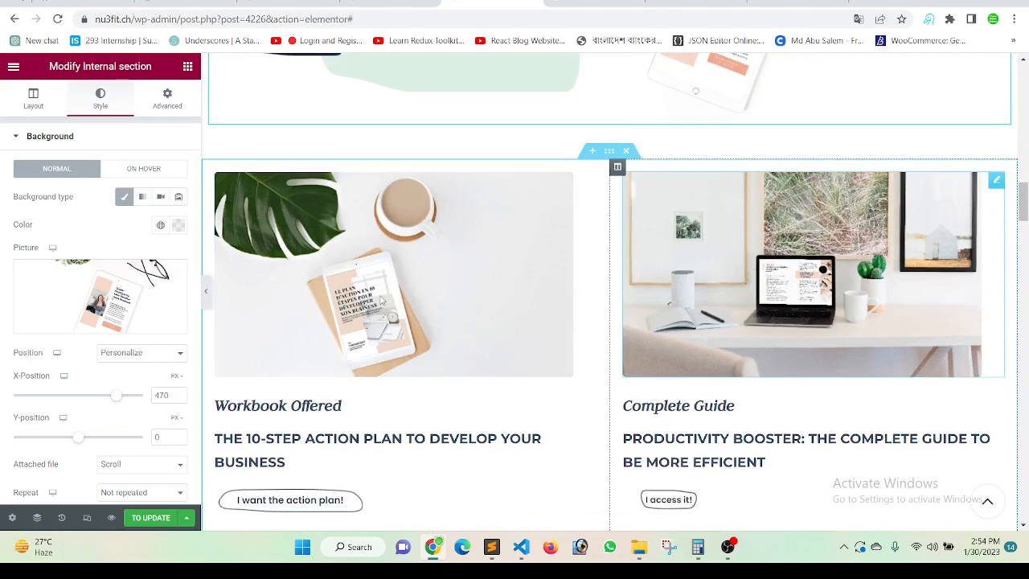
pyautogui.click(383, 301)
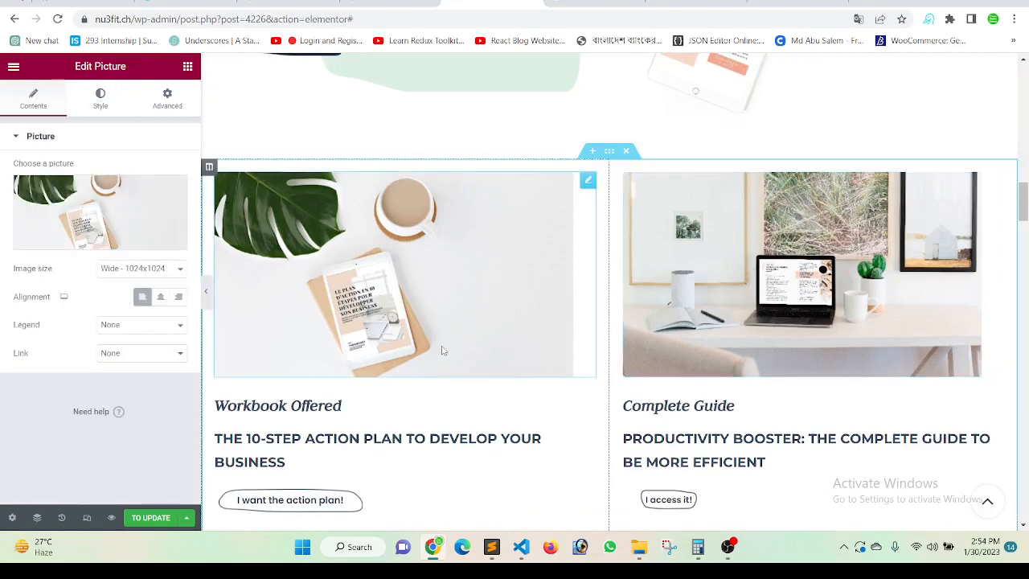
# Try removing the PosetaDem' logo from the "As seen in" carousel's gallery, closing the gallery without inserting it.
pyautogui.scroll(-1, 418, 291)
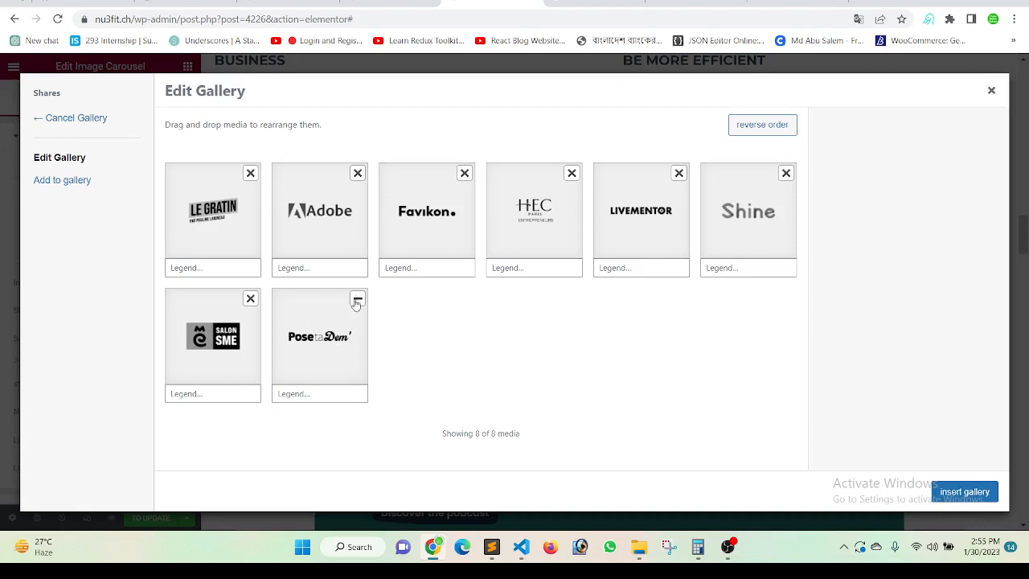
pyautogui.click(357, 307)
pyautogui.click(358, 300)
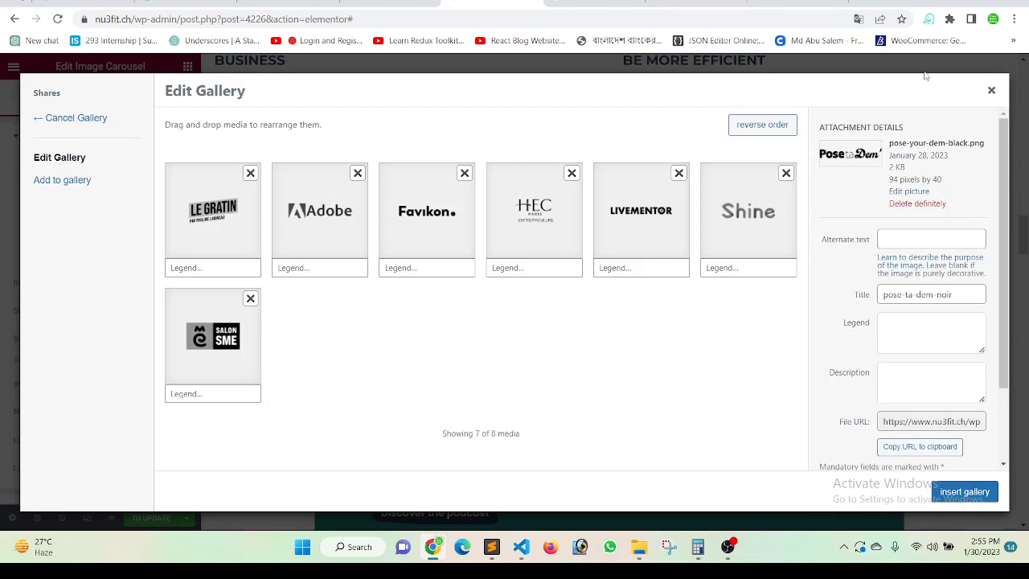
pyautogui.click(991, 92)
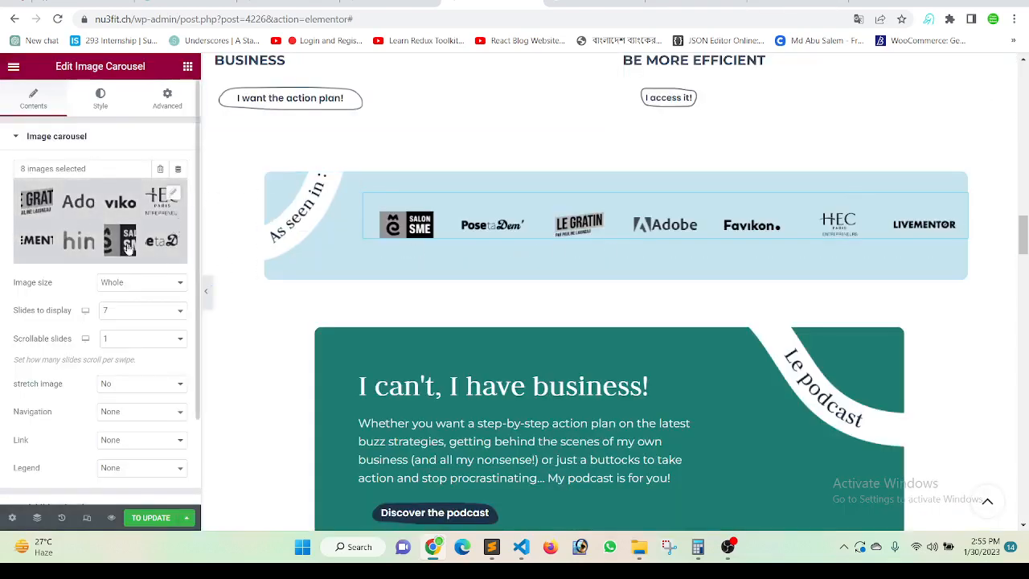
# Reopen the logo carousel's gallery and show where images are added to it.
pyautogui.click(111, 221)
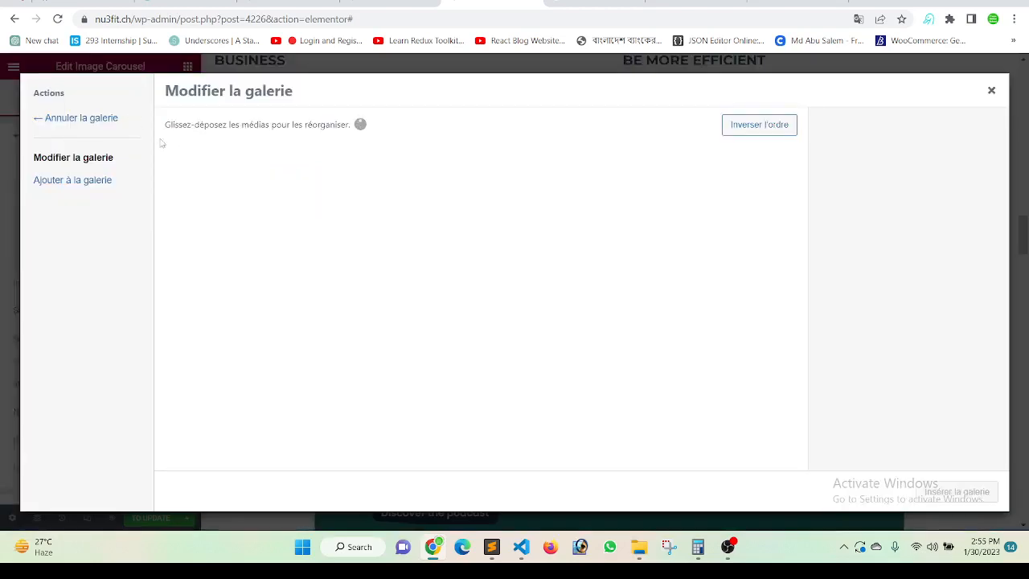
pyautogui.click(63, 185)
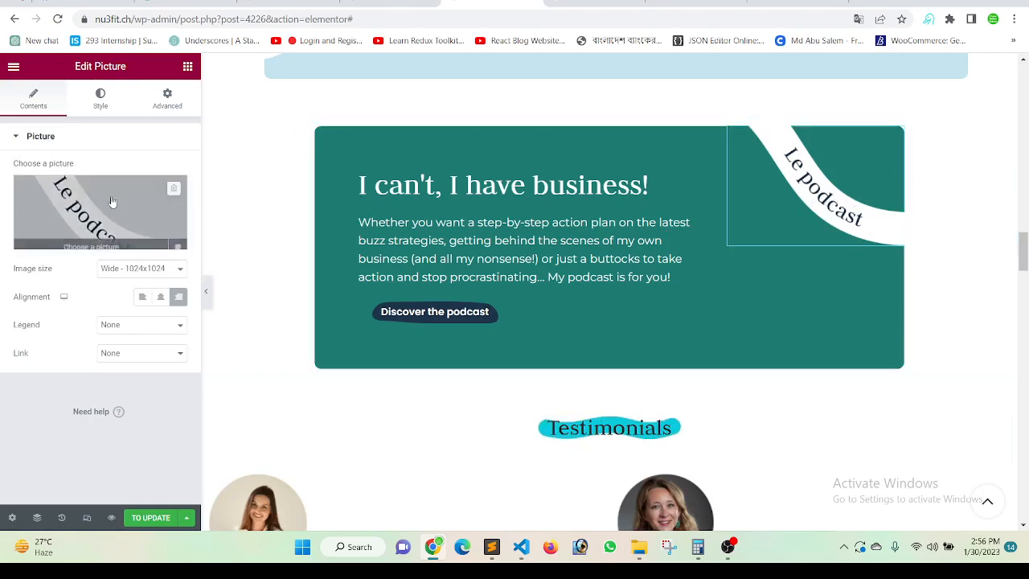
# Show the background style settings of the column containing the portrait in the business coach section.
pyautogui.scroll(-4, 588, 250)
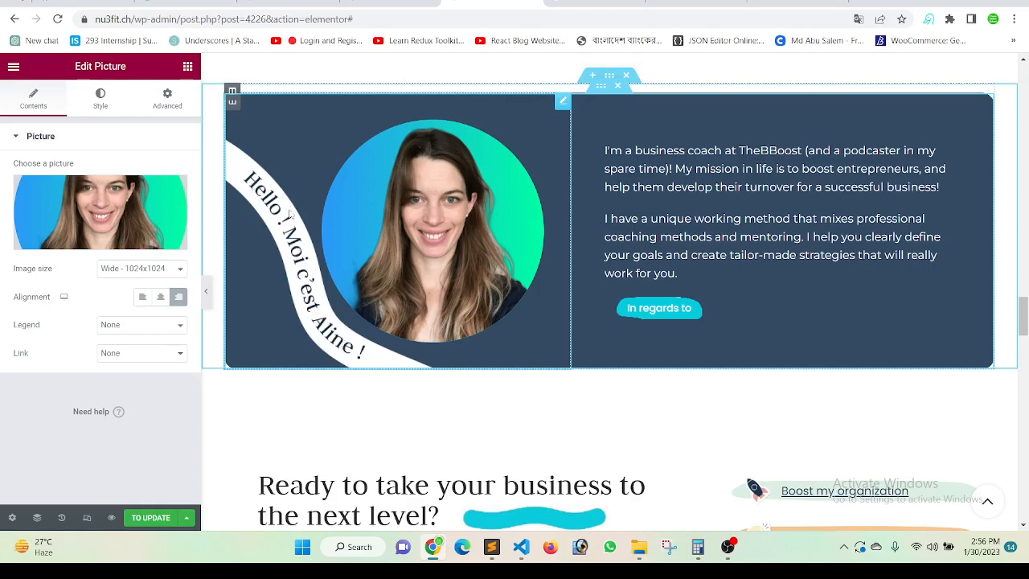
pyautogui.click(232, 106)
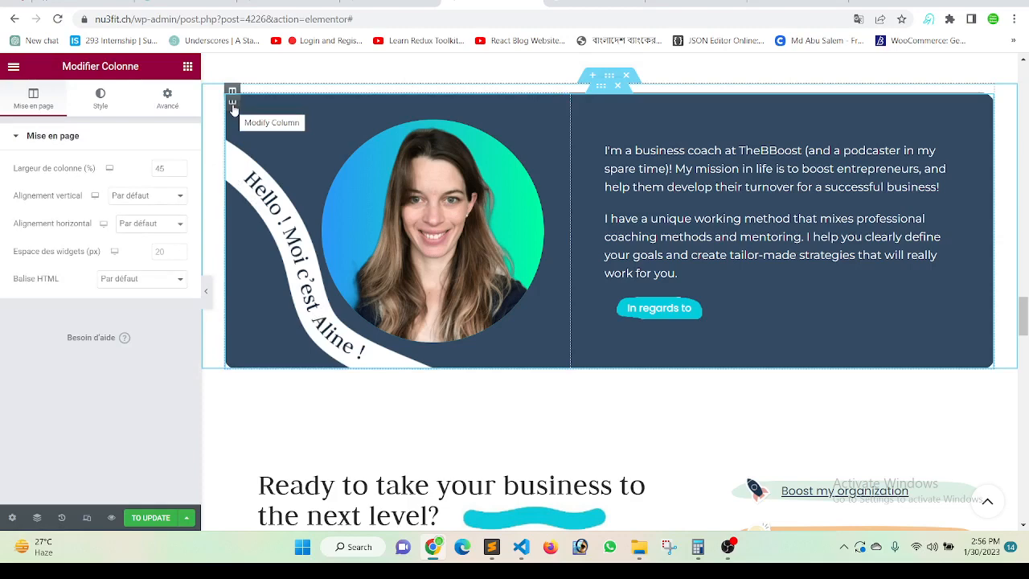
pyautogui.click(117, 109)
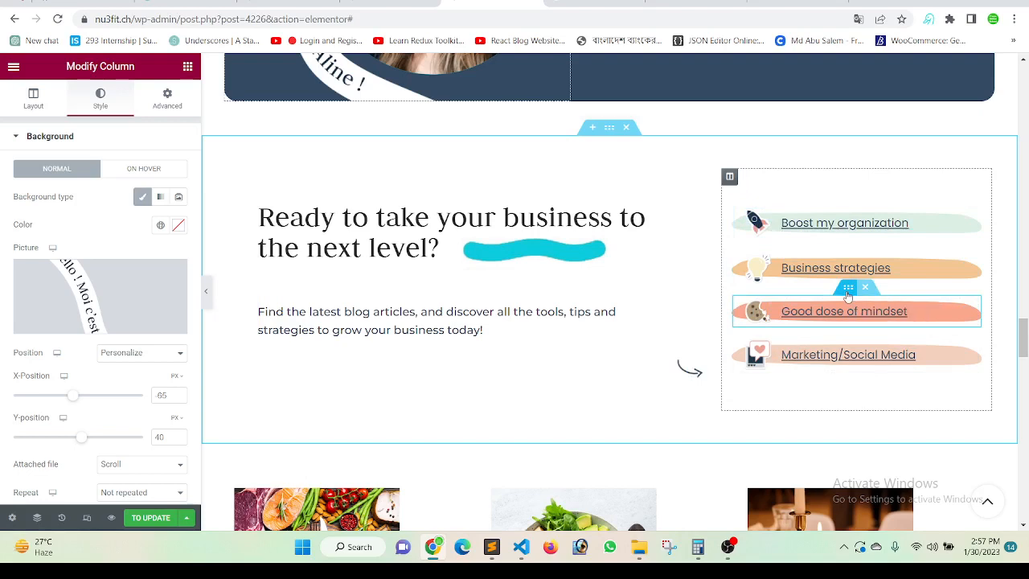
# Show the background style settings of the "Good dose of mindset" inner section.
pyautogui.click(235, 163)
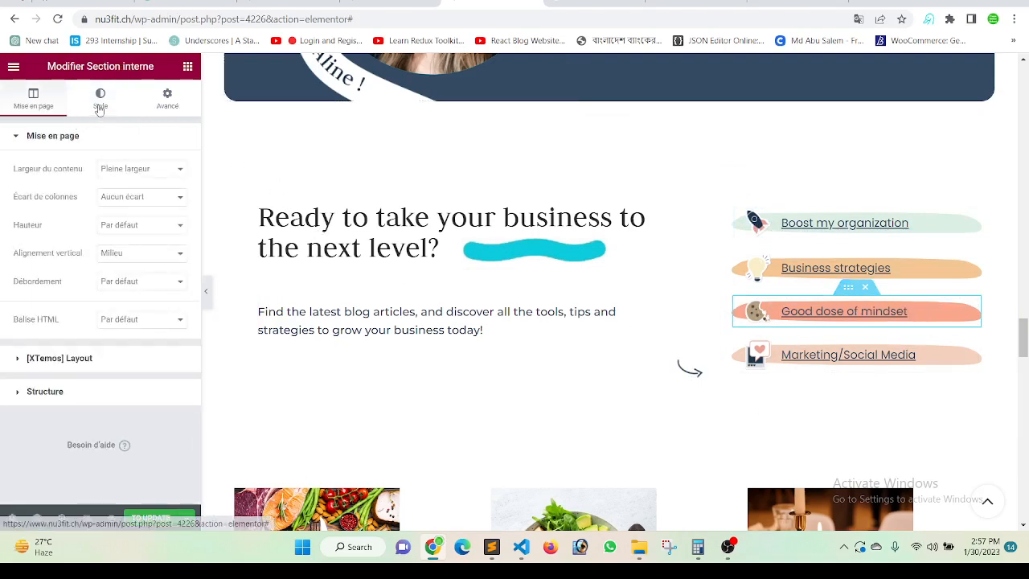
pyautogui.click(99, 98)
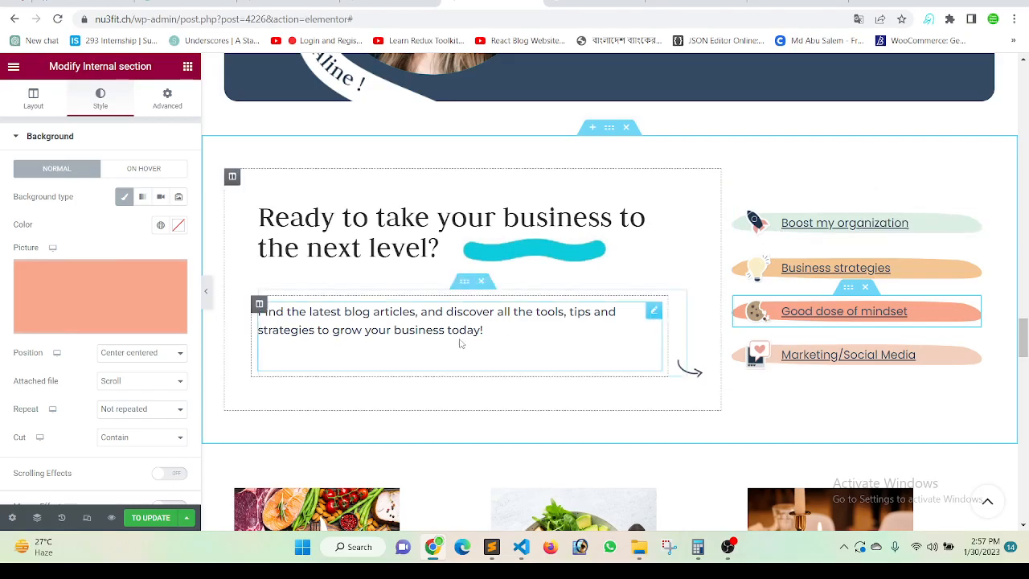
# Compare the green-card blog article section with the dated blog post section beneath it.
pyautogui.scroll(-4, 459, 342)
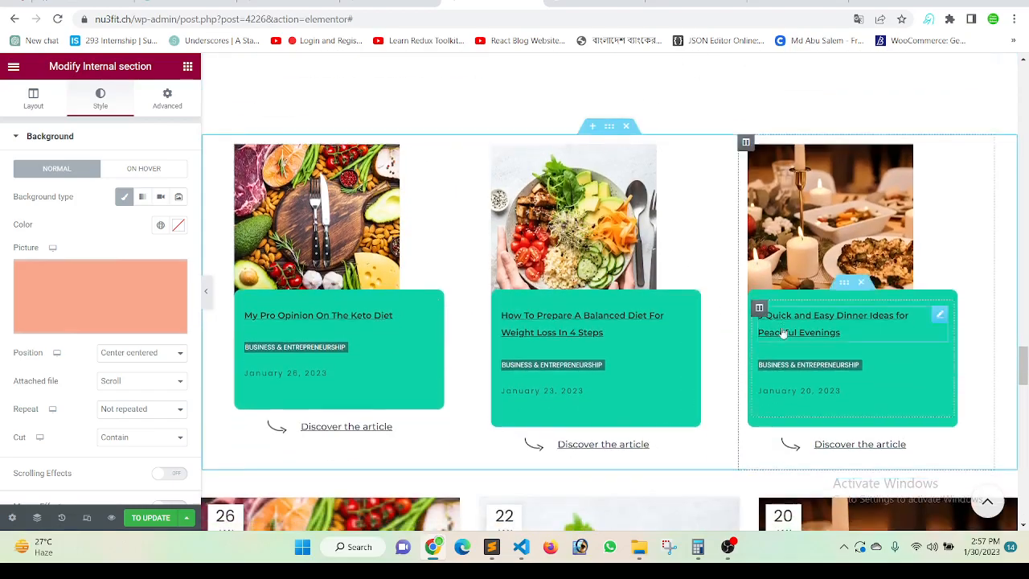
pyautogui.scroll(-3, 784, 336)
pyautogui.scroll(2, 793, 325)
pyautogui.scroll(1, 793, 325)
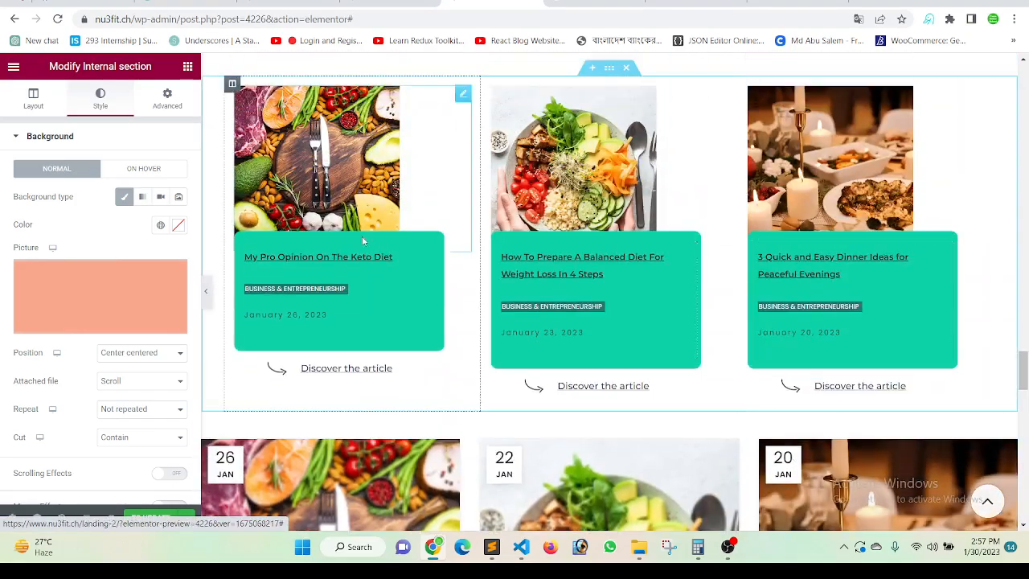
pyautogui.scroll(-7, 768, 179)
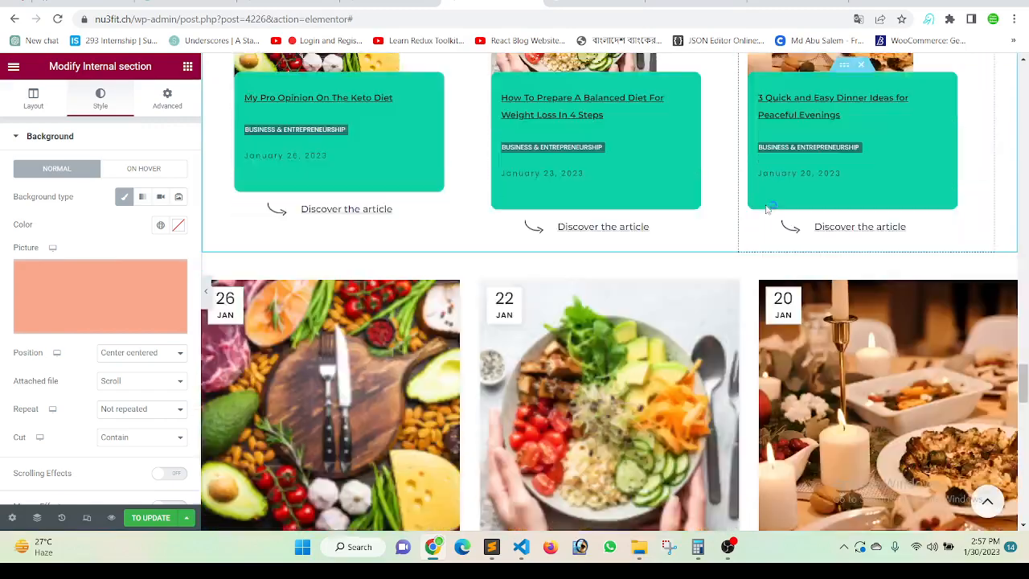
pyautogui.scroll(8, 450, 234)
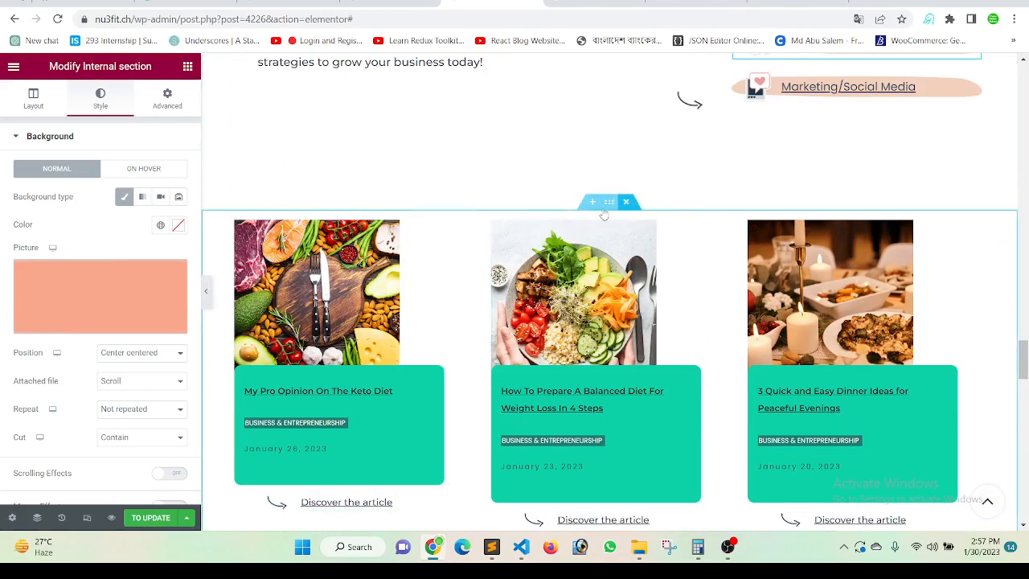
pyautogui.scroll(-4, 835, 405)
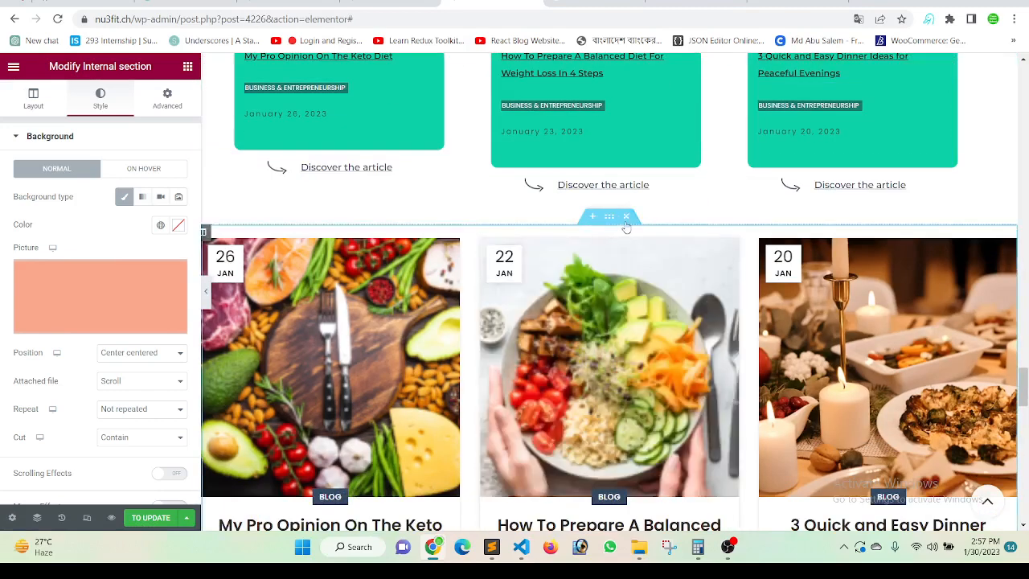
# Delete the dated blog post section beneath the green-card articles.
pyautogui.click(625, 217)
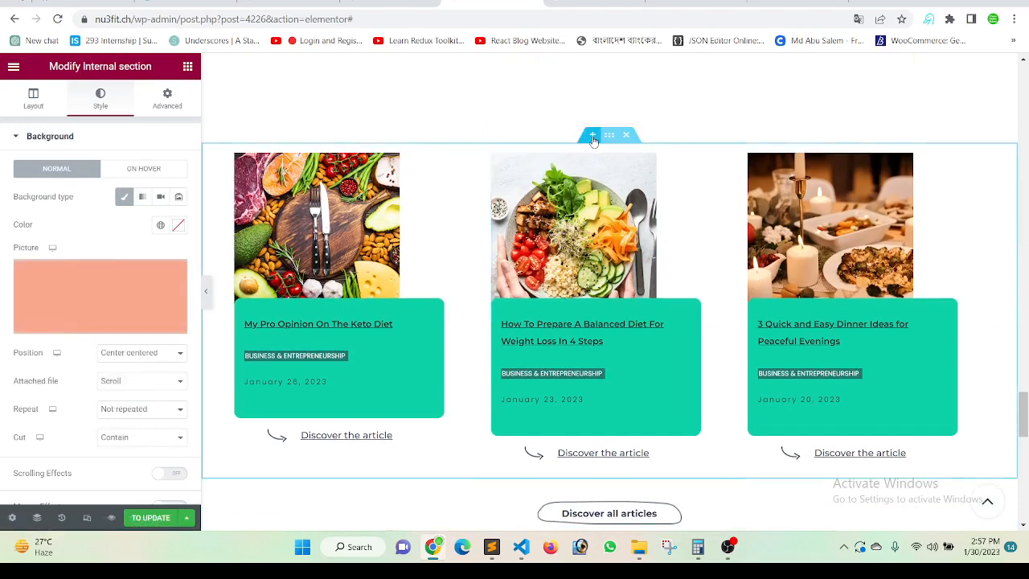
# Insert a single-column section above the green-card articles and fill it with a Posts widget using the Custom skin and blog loop template.
pyautogui.click(592, 135)
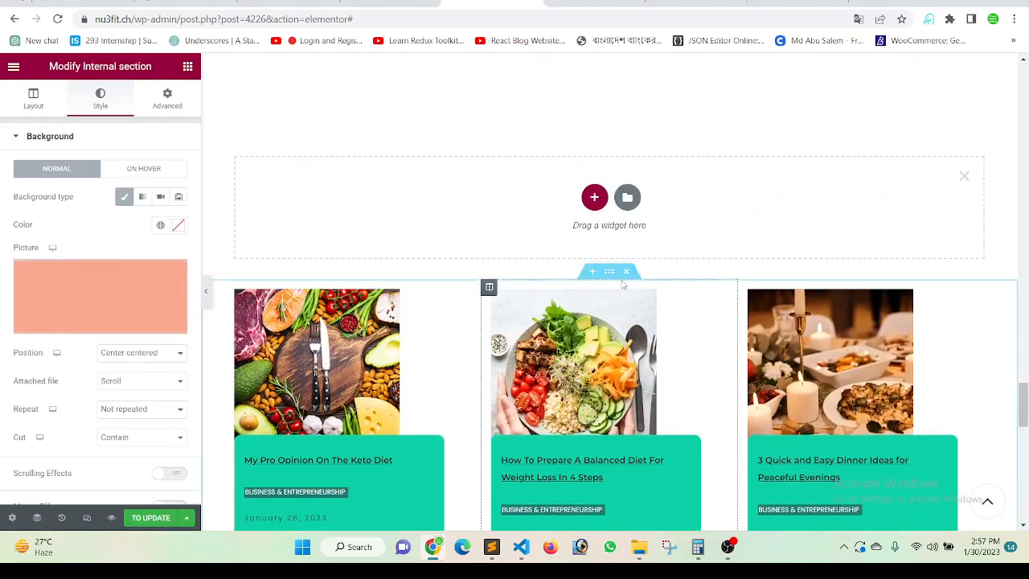
pyautogui.rightClick(609, 277)
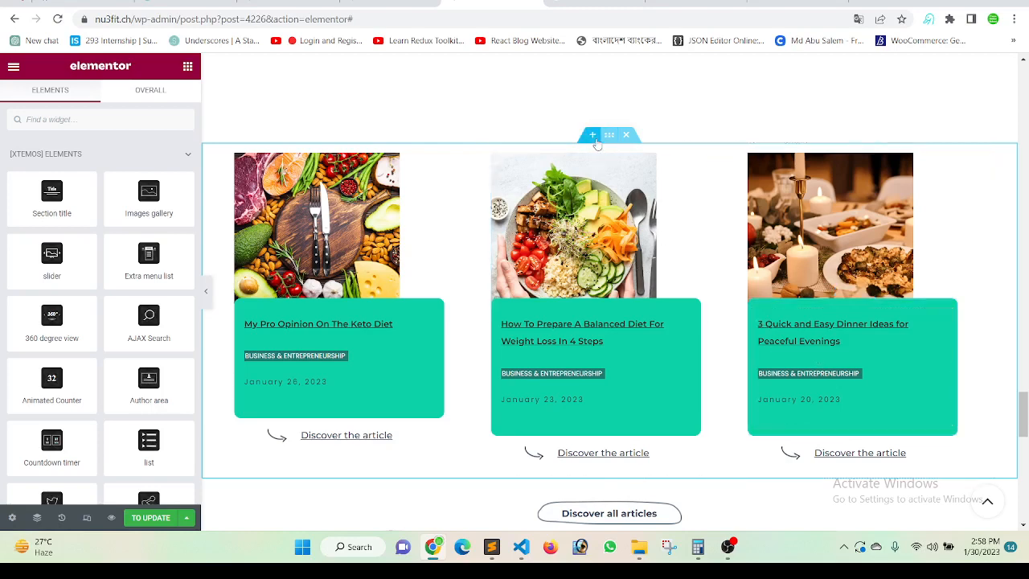
pyautogui.click(593, 136)
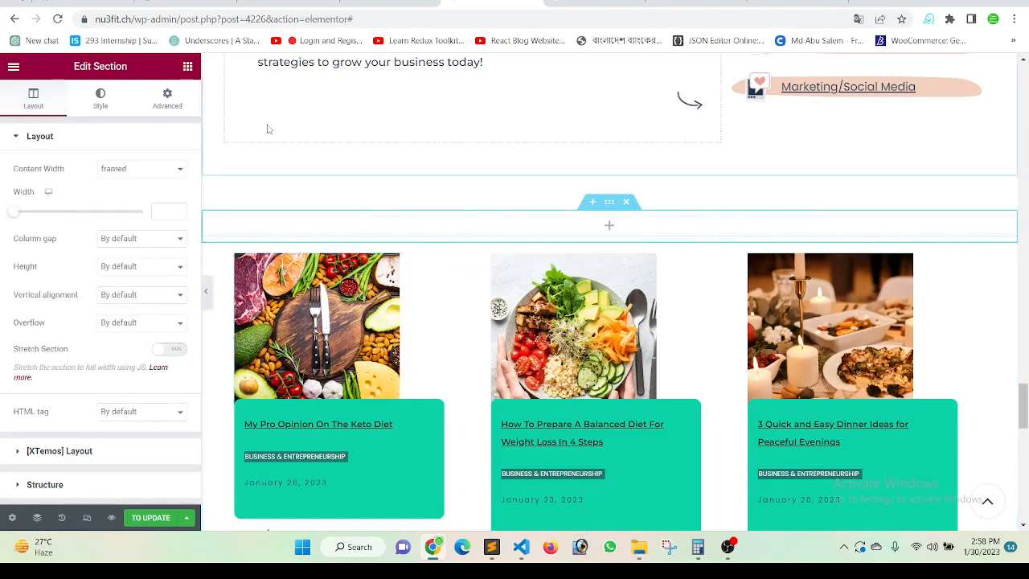
pyautogui.click(186, 69)
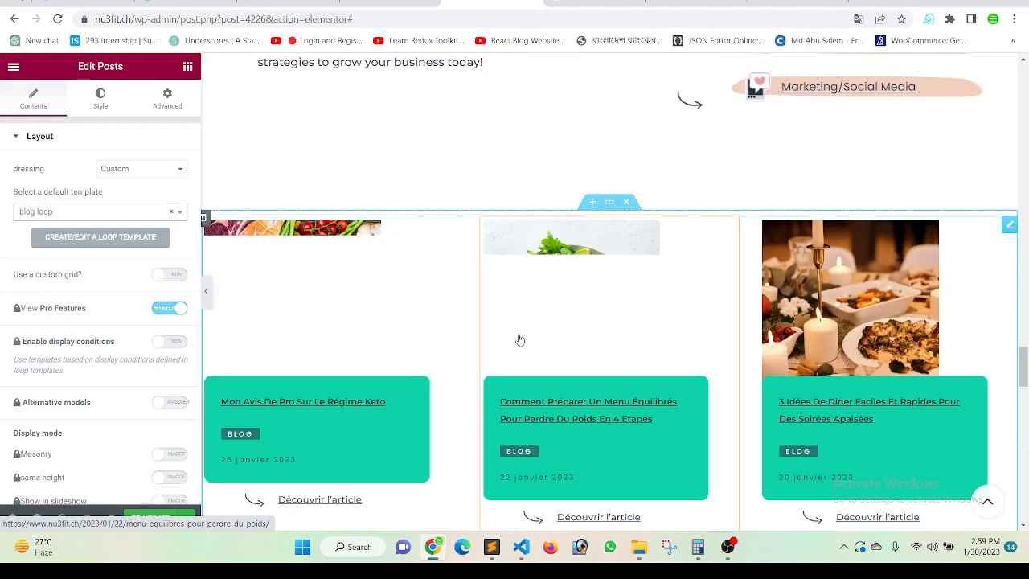
# Set the new Posts widget to show 3 posts per page.
pyautogui.scroll(-1, 523, 338)
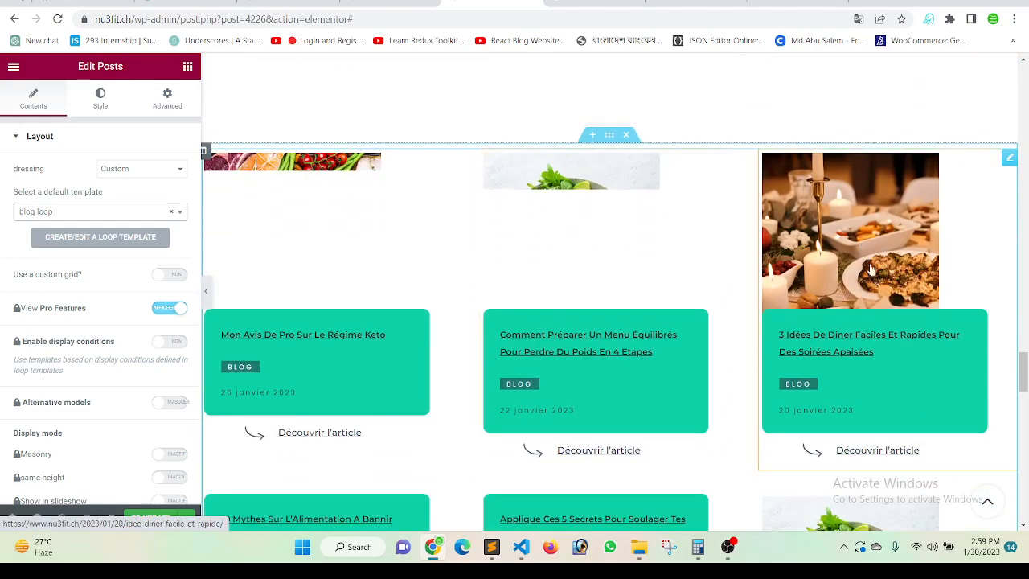
pyautogui.scroll(-2, 884, 201)
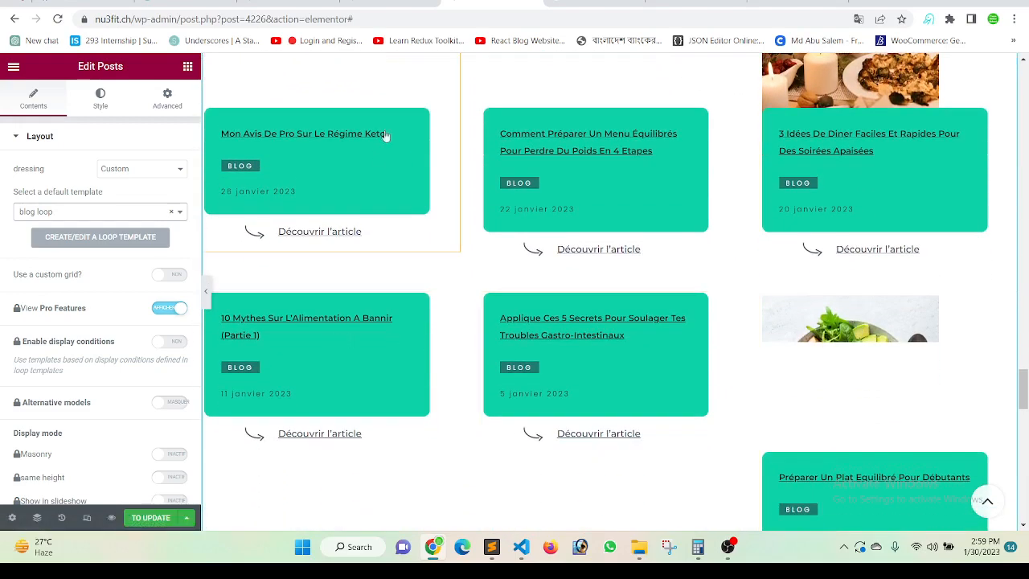
pyautogui.scroll(-5, 159, 359)
pyautogui.doubleClick(159, 358)
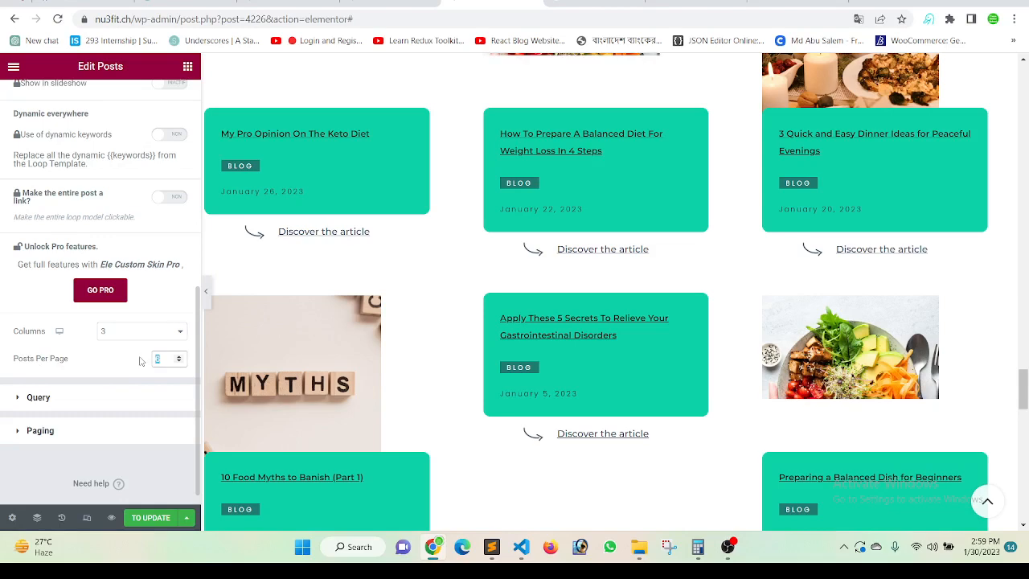
pyautogui.write('3')
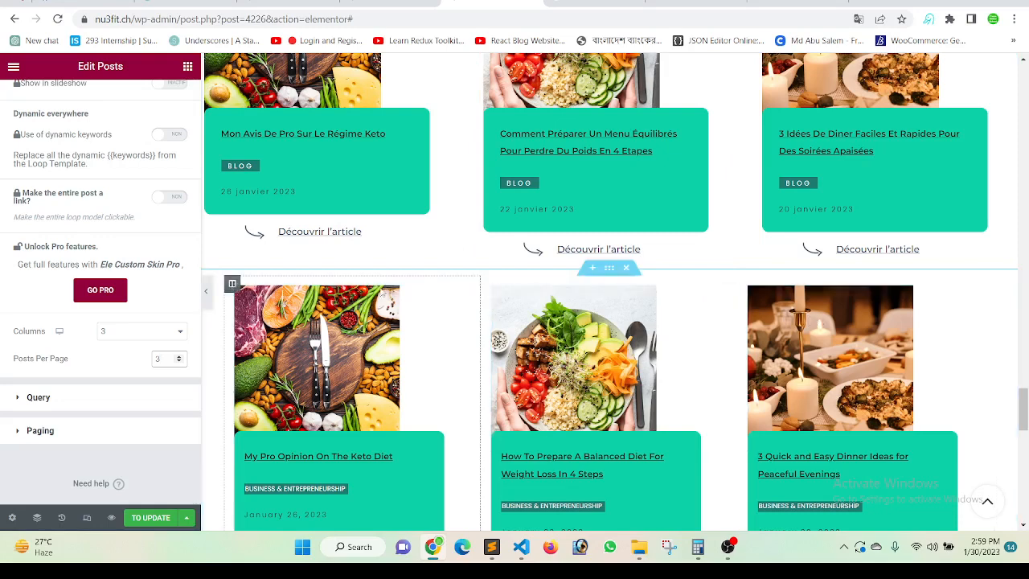
# Show the query settings of the new Posts widget.
pyautogui.scroll(-1, 70, 389)
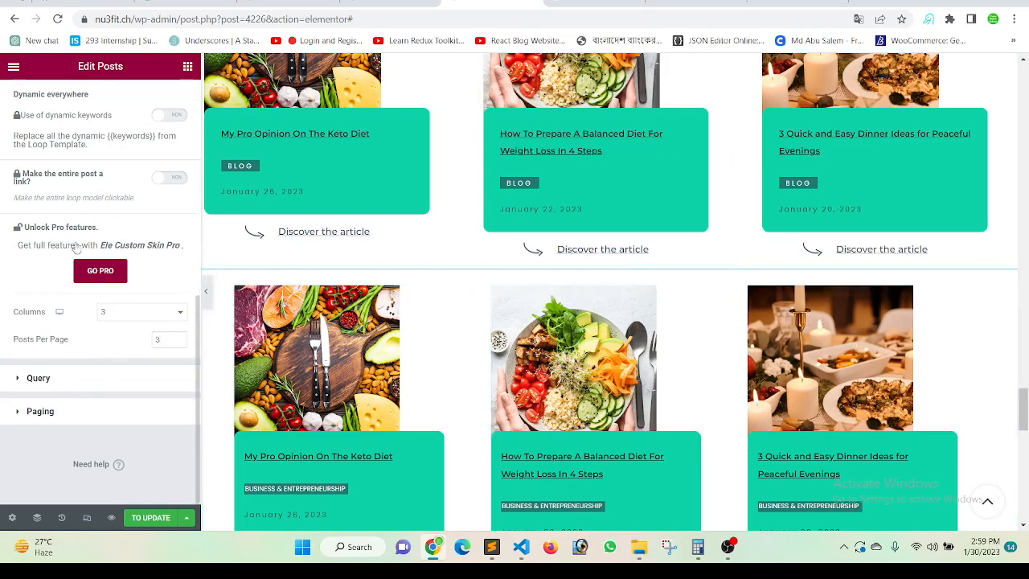
pyautogui.click(71, 384)
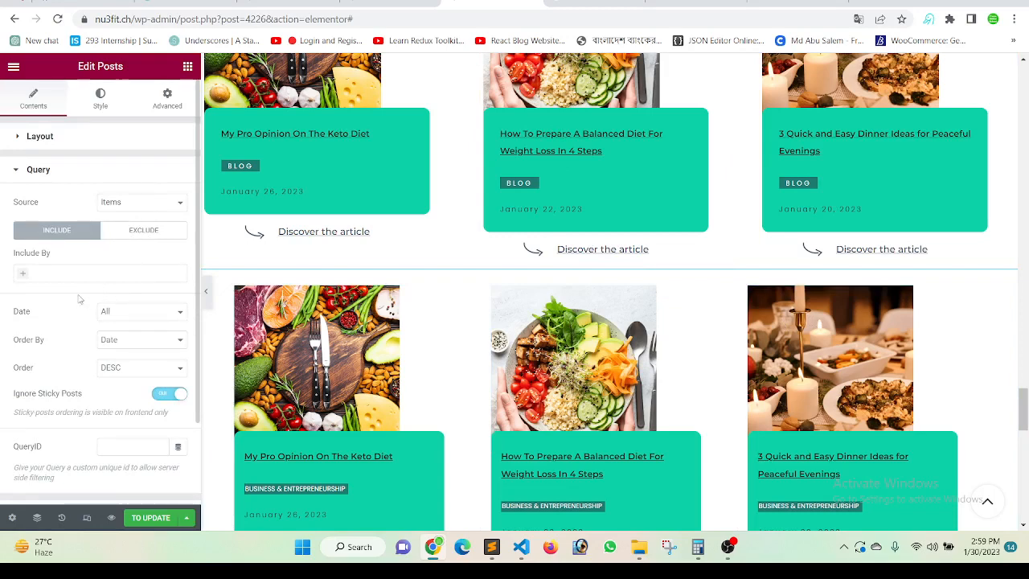
pyautogui.scroll(-3, 114, 318)
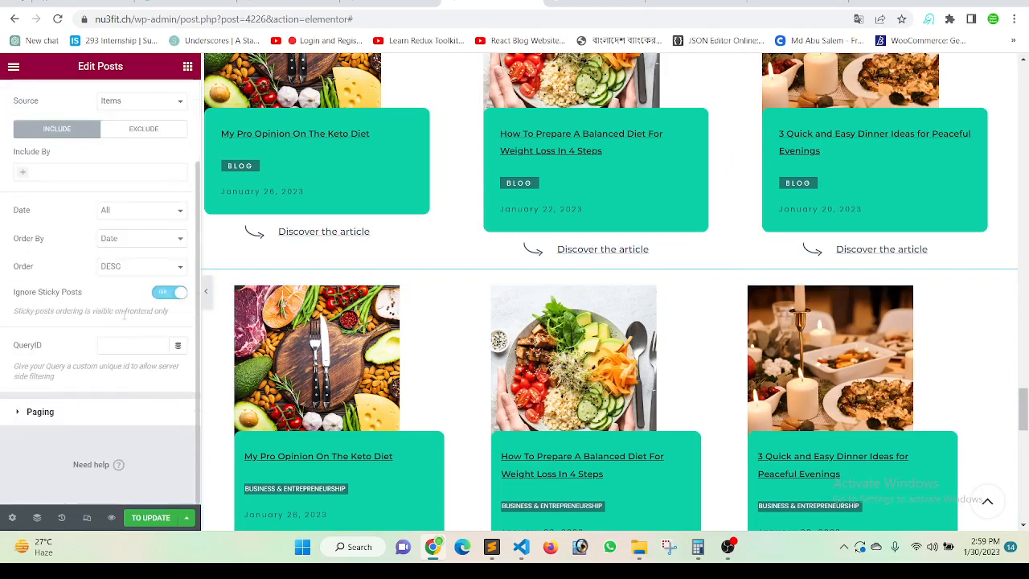
# Try Numbers + Previous/Next paging on the new Posts widget and set its paging back to None.
pyautogui.click(101, 421)
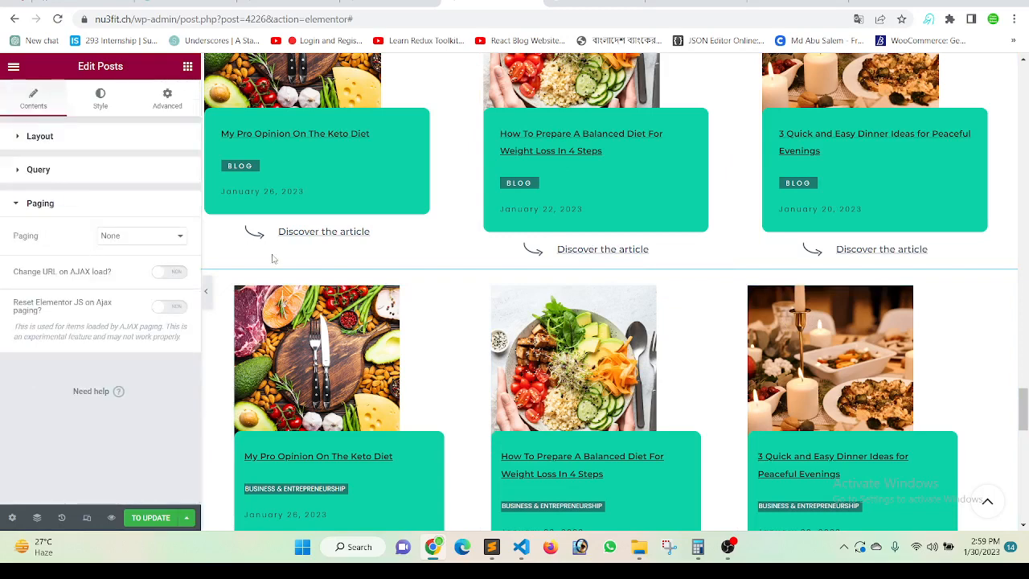
pyautogui.click(140, 236)
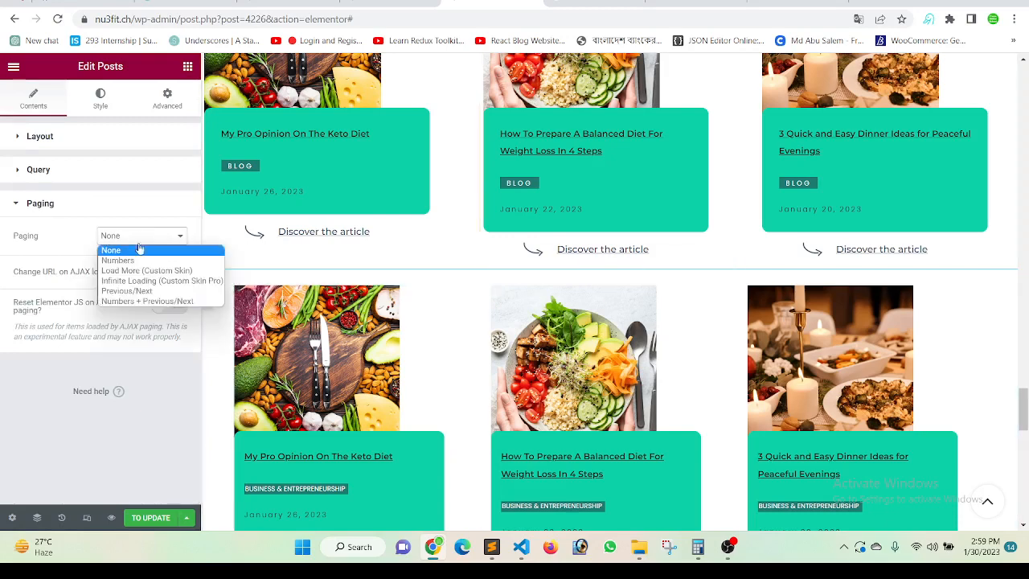
pyautogui.click(147, 300)
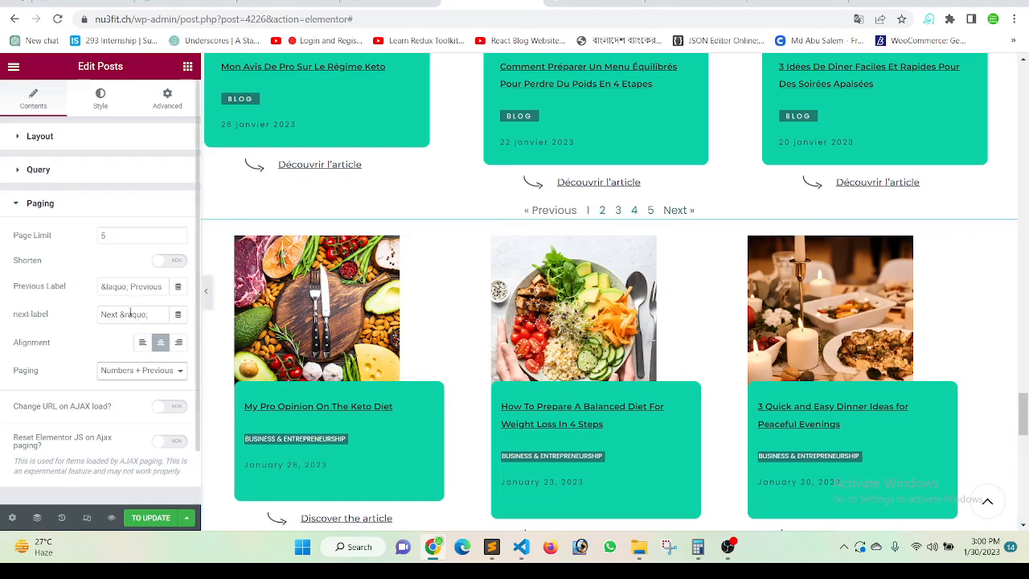
pyautogui.click(134, 371)
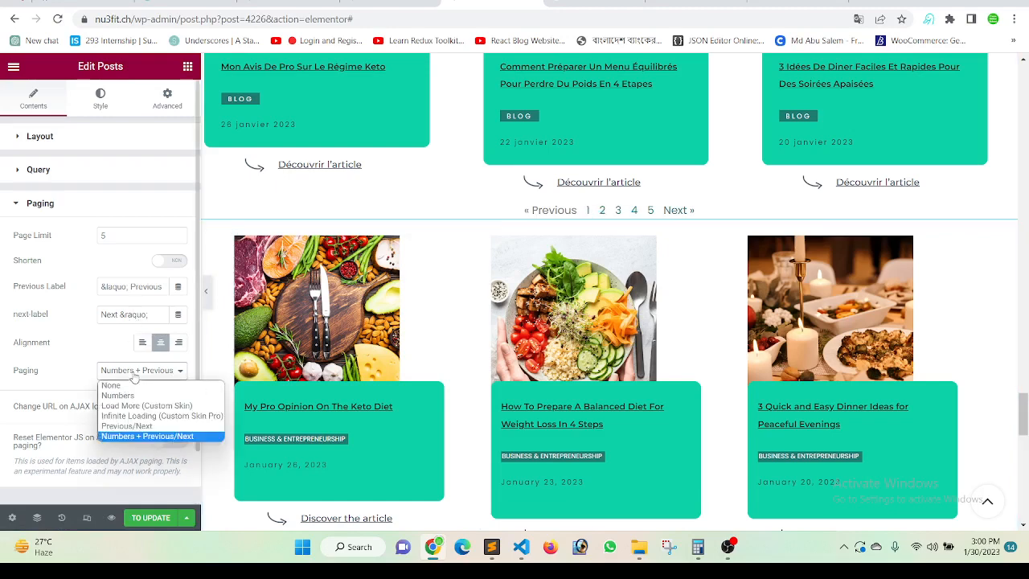
pyautogui.click(117, 385)
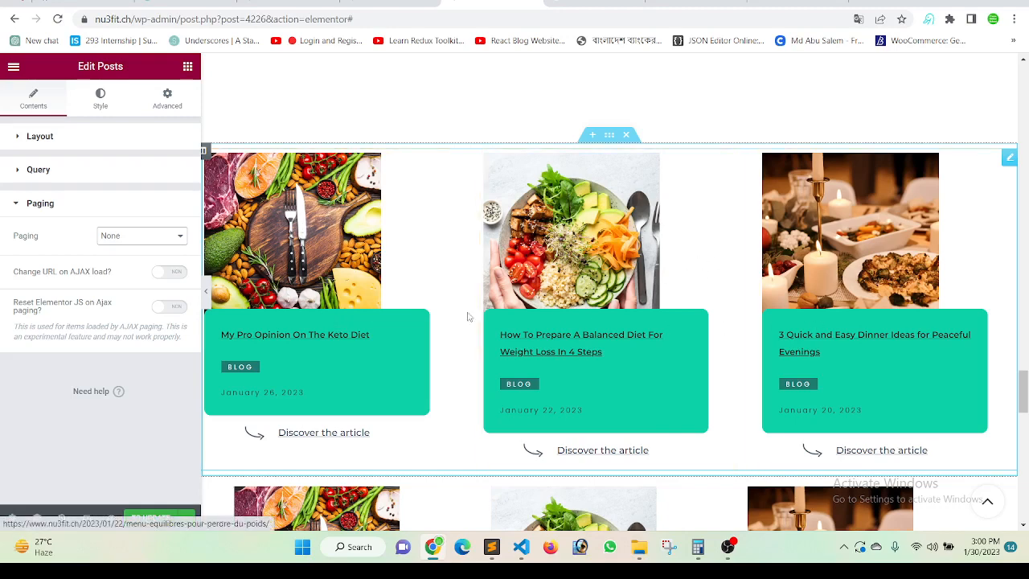
# Show the new Posts widget's layout settings, including its column count and posts per page.
pyautogui.scroll(-2, 622, 345)
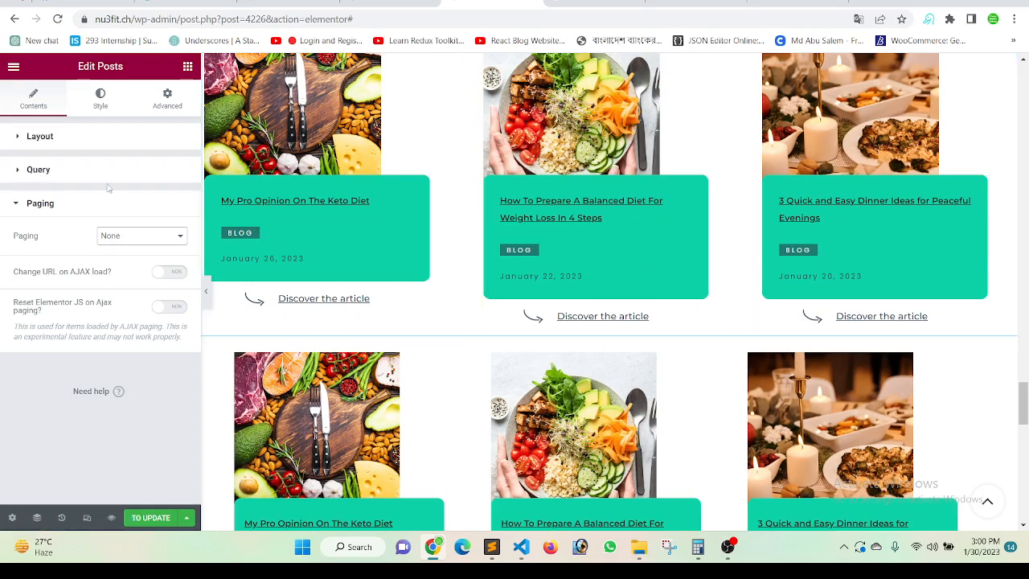
pyautogui.click(66, 141)
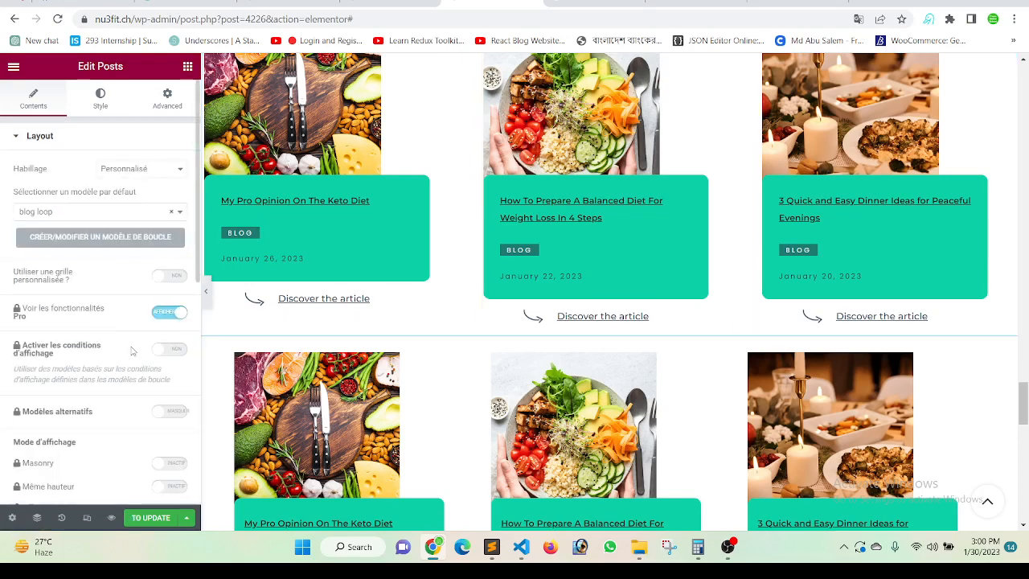
pyautogui.scroll(-1, 154, 397)
pyautogui.scroll(-4, 153, 397)
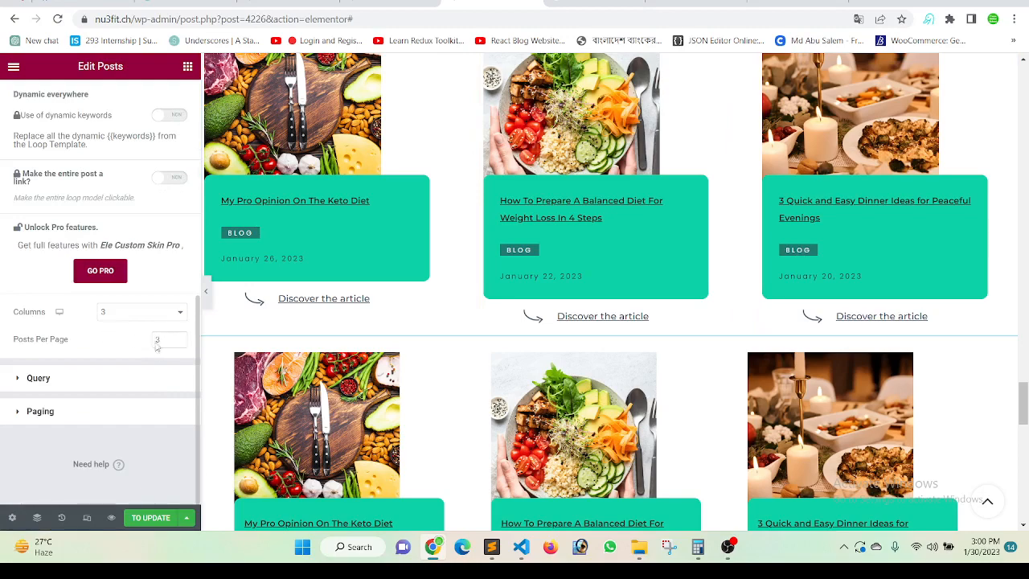
# Show the image settings of the phone picture and the advanced layout settings of the BSB Academie logo in the BSB Academy section.
pyautogui.scroll(-5, 510, 341)
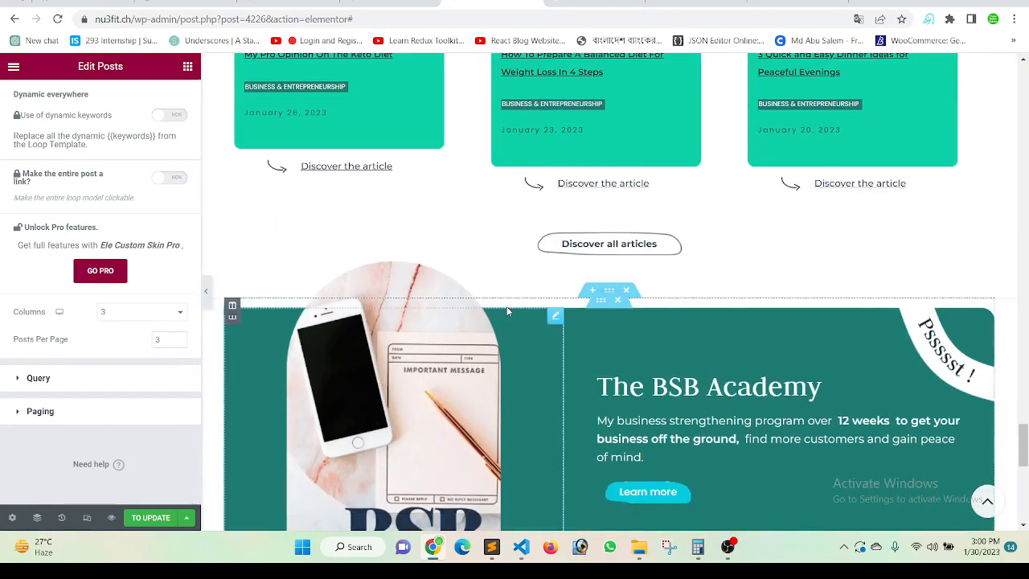
pyautogui.scroll(-2, 510, 340)
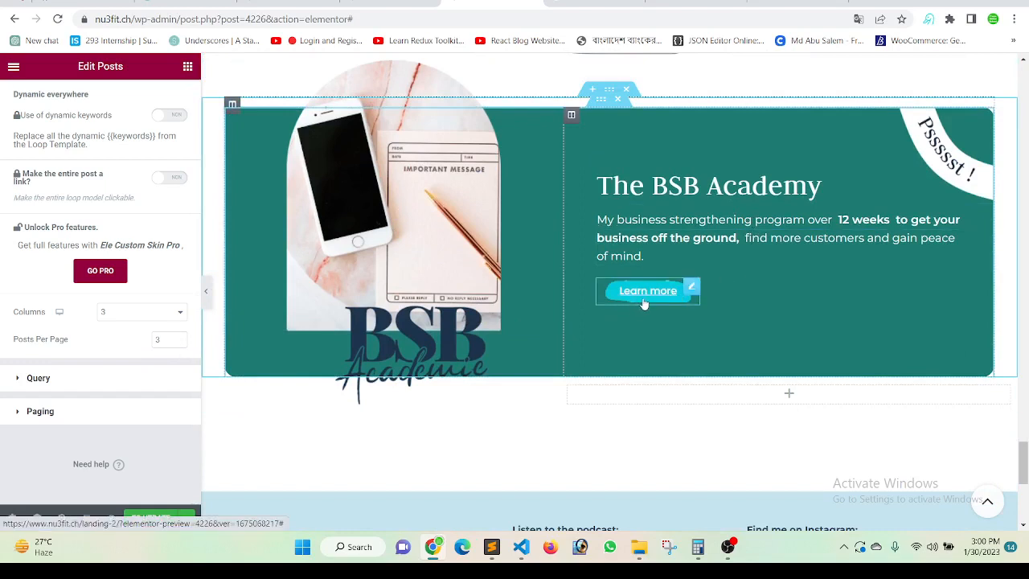
pyautogui.click(376, 191)
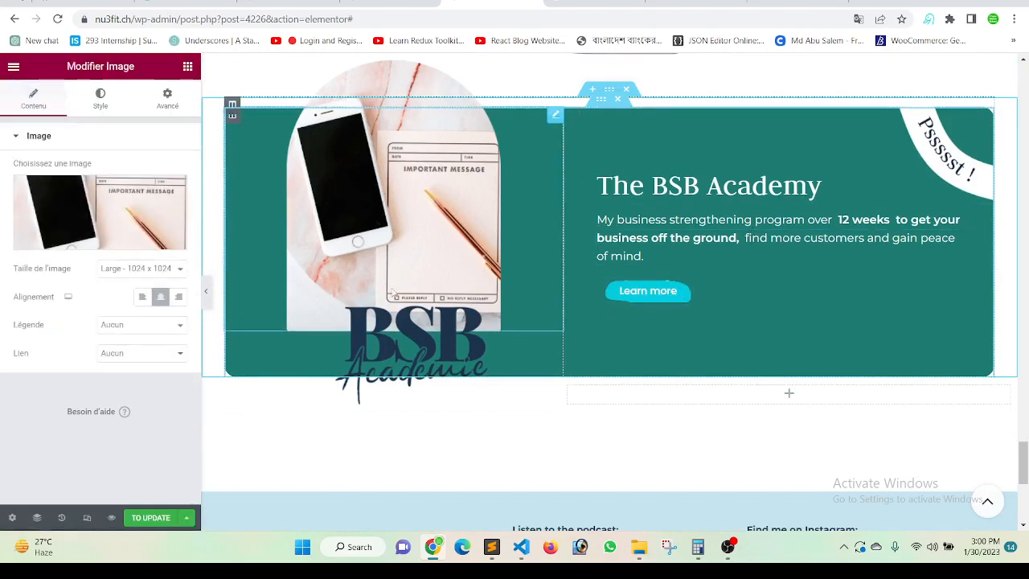
pyautogui.click(409, 342)
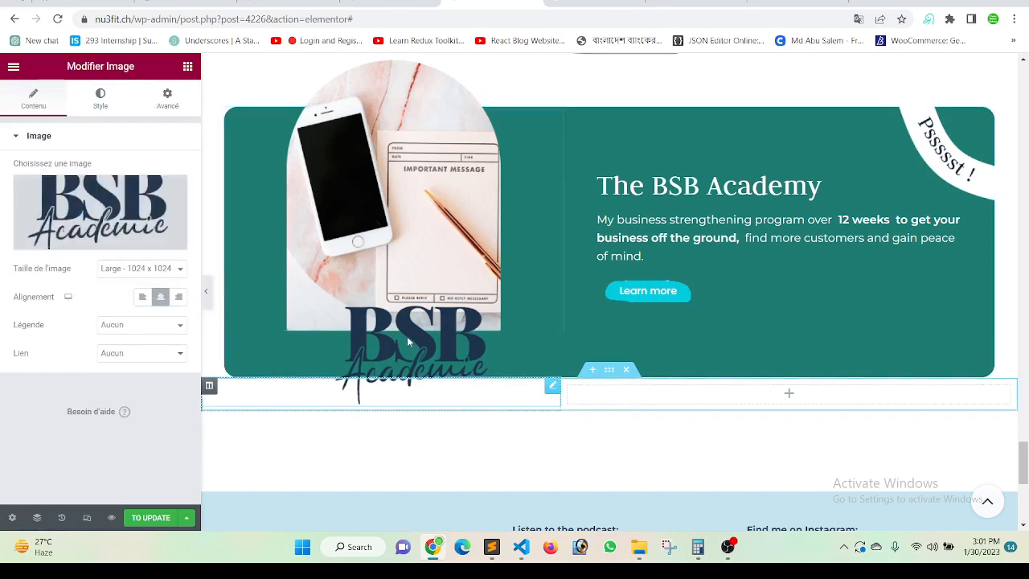
pyautogui.click(163, 96)
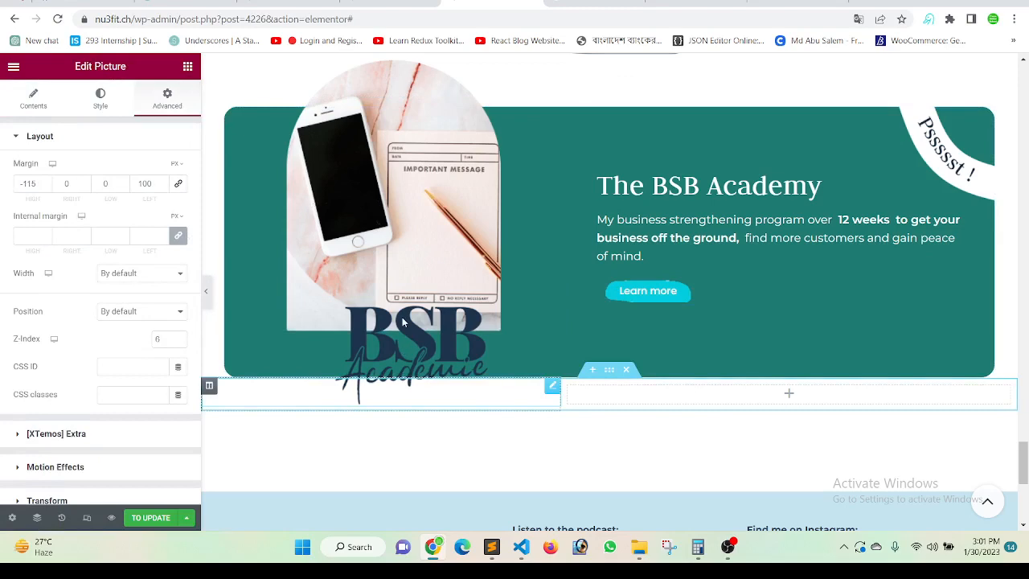
# Review the footer and the testimonials section, and return towards the beginning of the page.
pyautogui.scroll(-5, 595, 352)
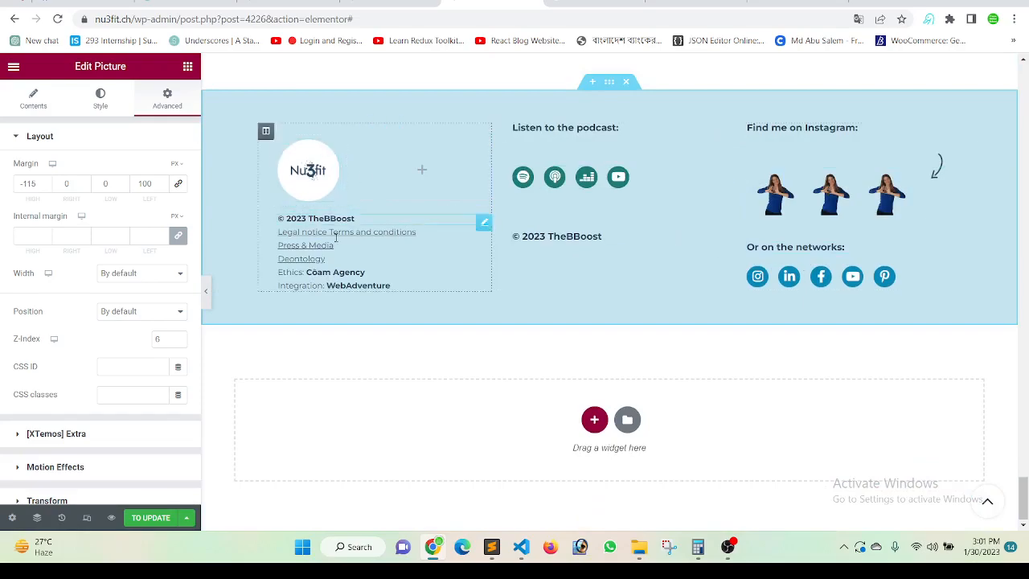
pyautogui.scroll(10, 793, 277)
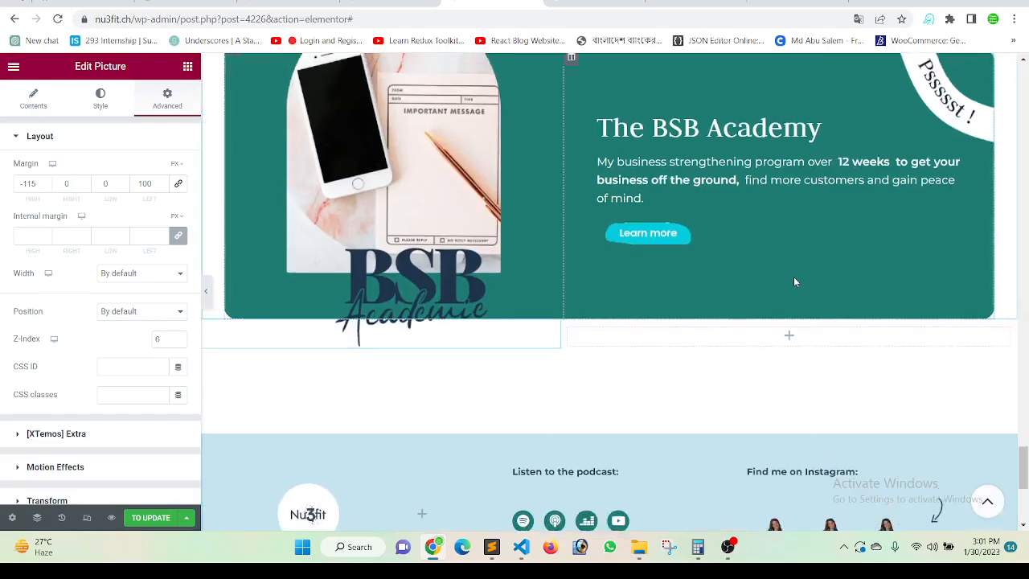
pyautogui.scroll(10, 793, 281)
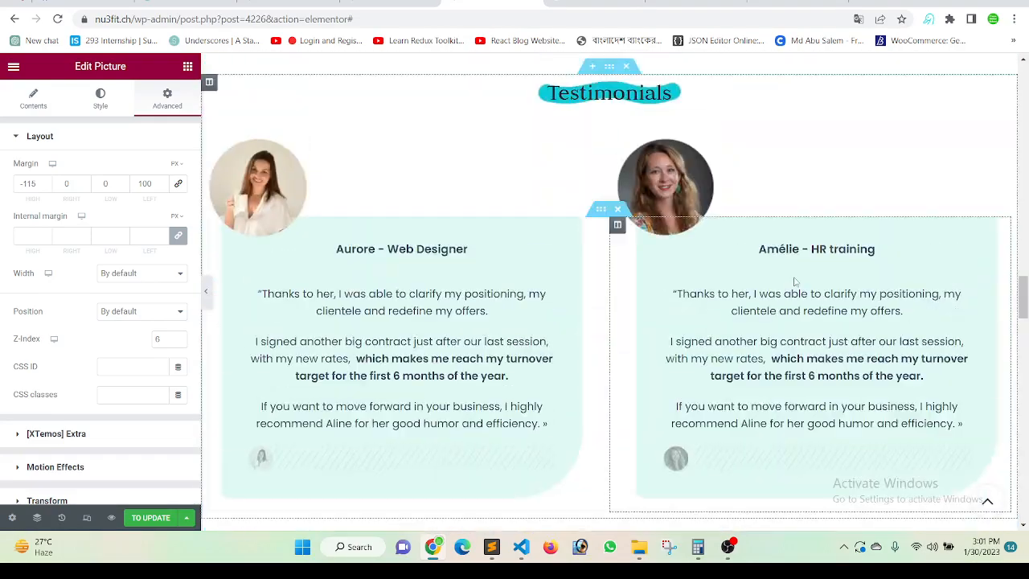
pyautogui.scroll(-4, 794, 281)
pyautogui.scroll(3, 794, 282)
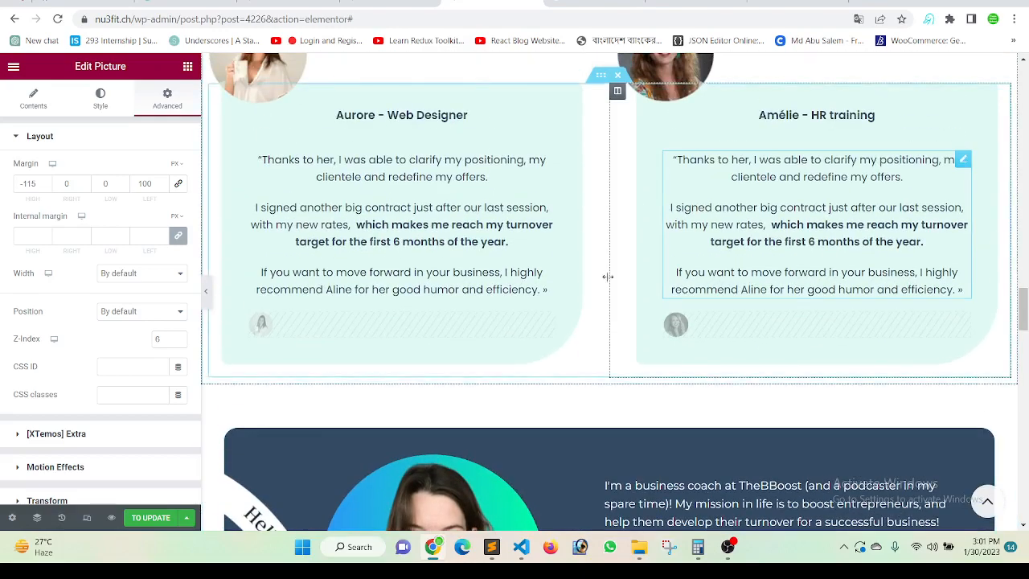
pyautogui.moveTo(1025, 303); pyautogui.dragTo(1024, 72)
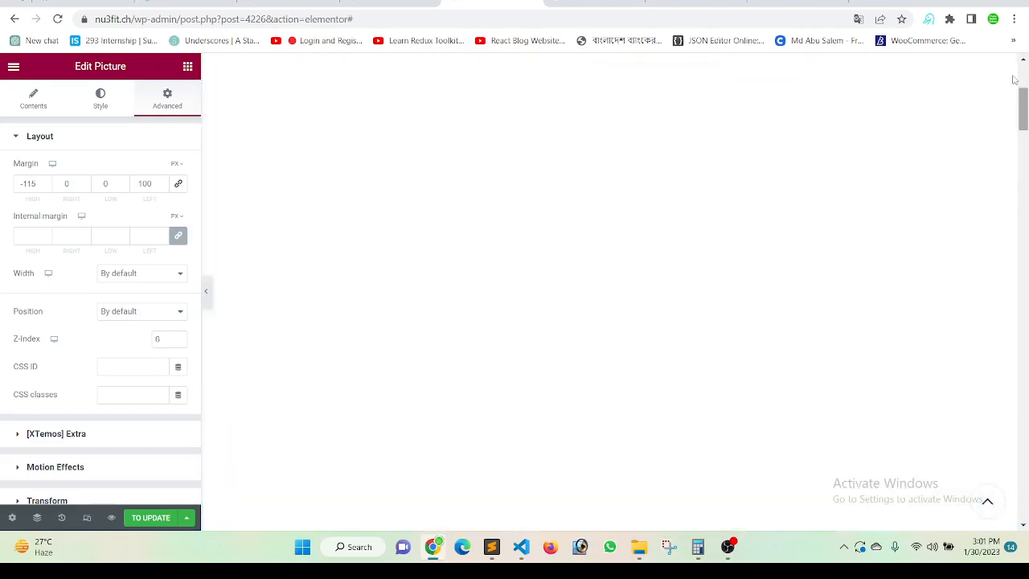